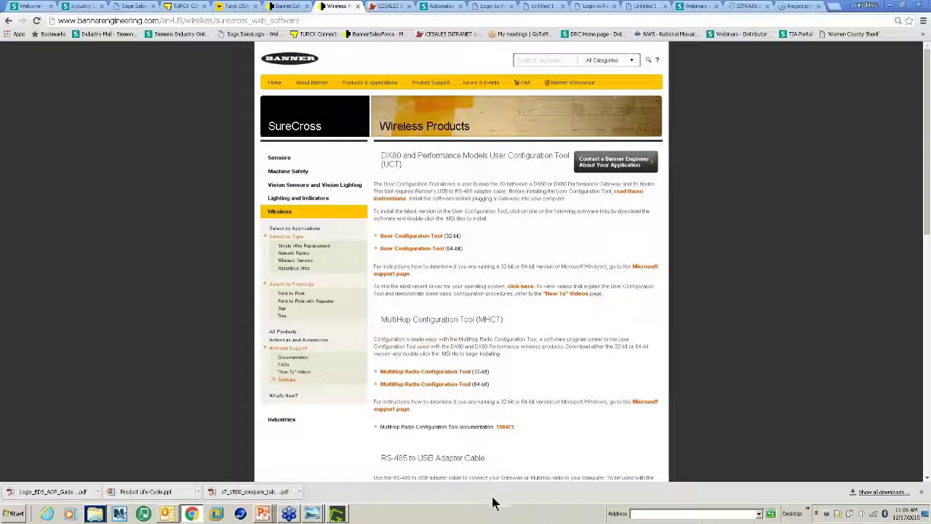
- Show the desktop, launch the DX80 User Configuration Tool and dismiss its auto-detect error
{"action": "right_click", "coordinate": [499, 509]}
{"action": "left_click", "coordinate": [539, 474]}
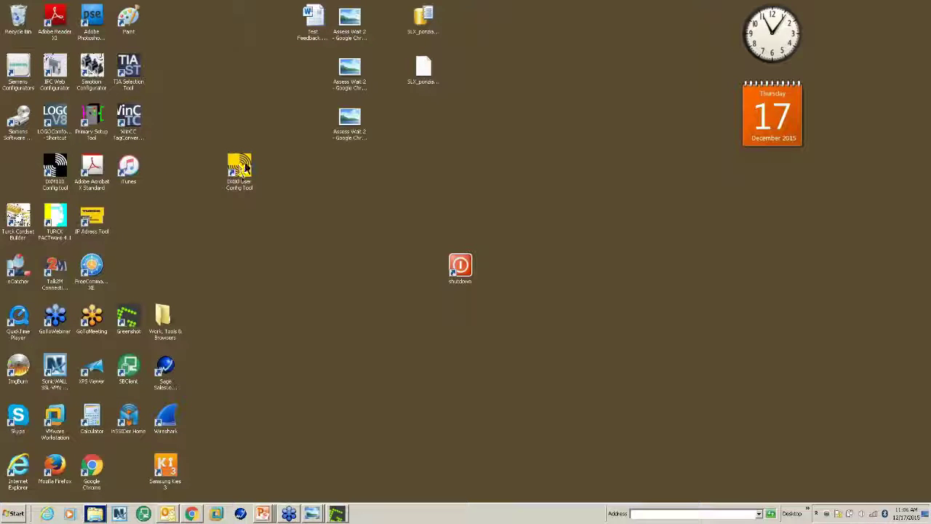
{"action": "left_click", "coordinate": [246, 169]}
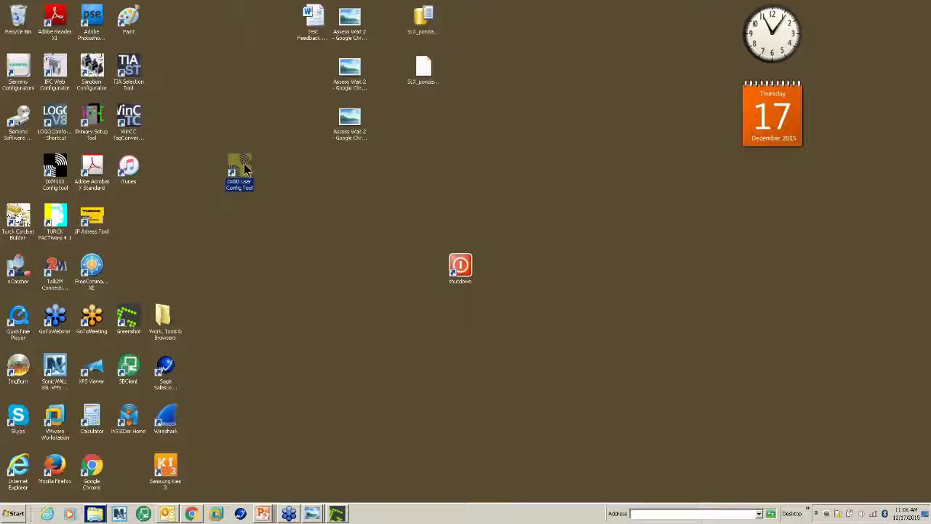
{"action": "double_click", "coordinate": [245, 169]}
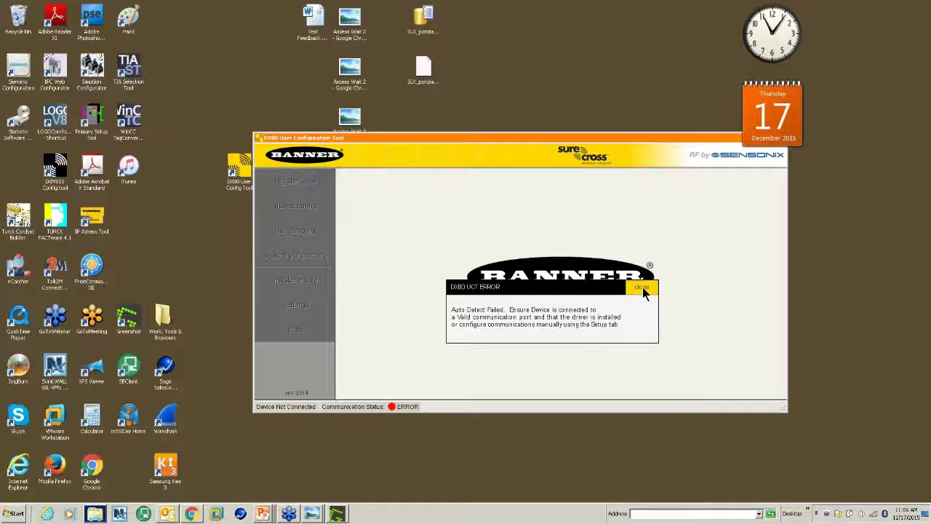
{"action": "left_click", "coordinate": [642, 287]}
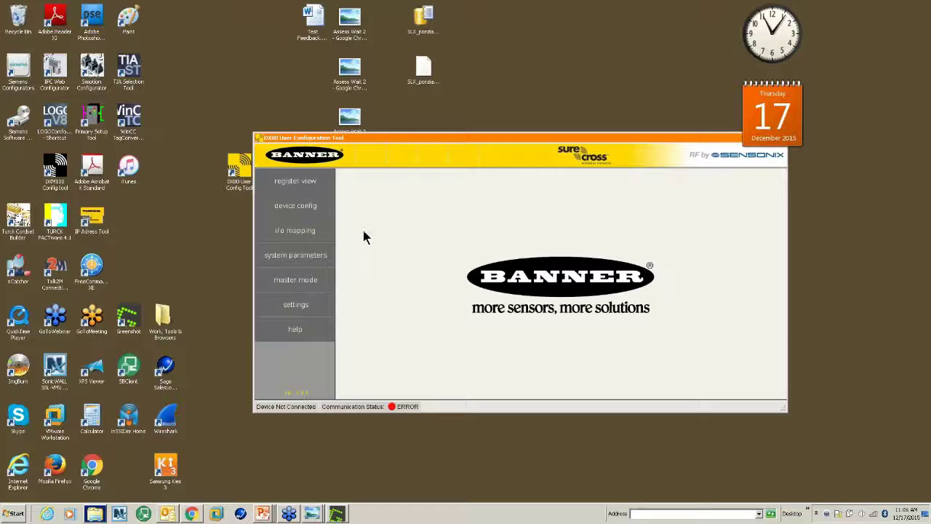
- Configure the computer communication settings to 9600 baud, EVEN parity and DX80 Modbus Slave ID 23 on COM3
{"action": "left_click", "coordinate": [295, 309]}
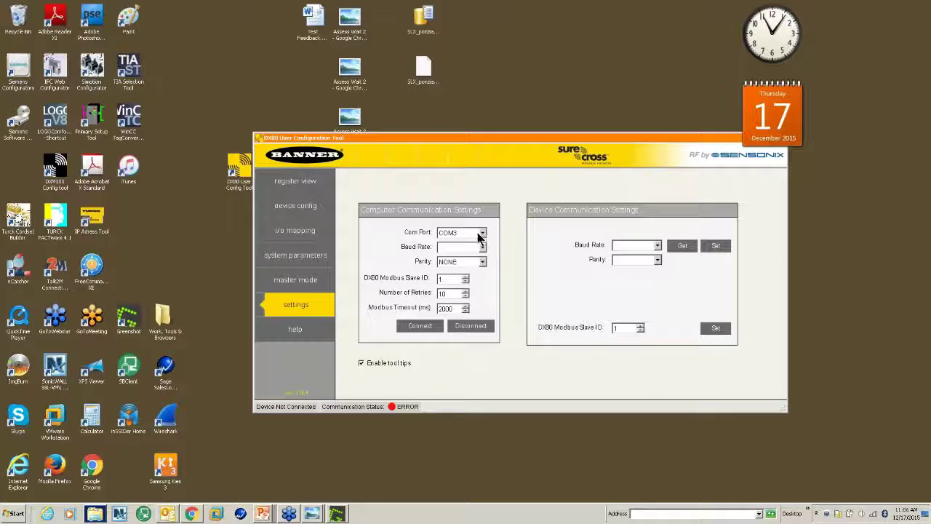
{"action": "left_click", "coordinate": [461, 247]}
{"action": "left_click", "coordinate": [460, 256]}
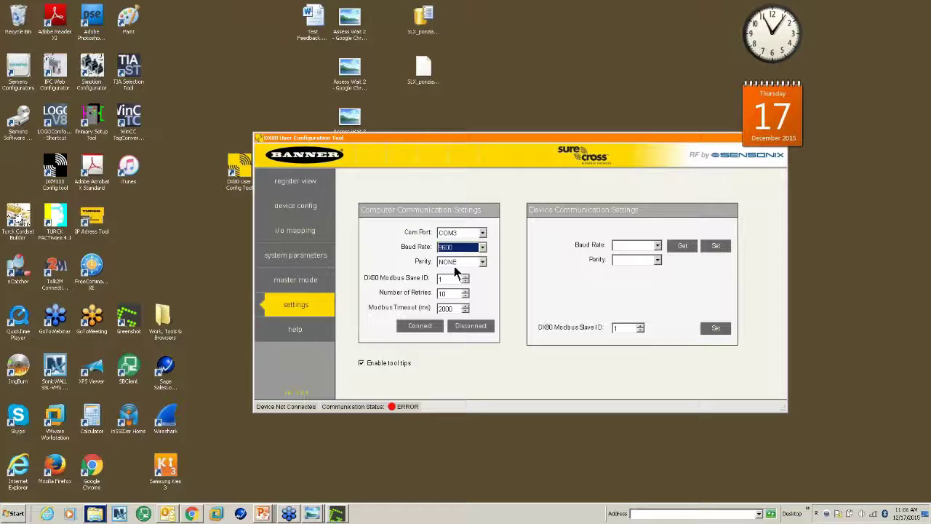
{"action": "left_click", "coordinate": [455, 263]}
{"action": "left_click", "coordinate": [451, 279]}
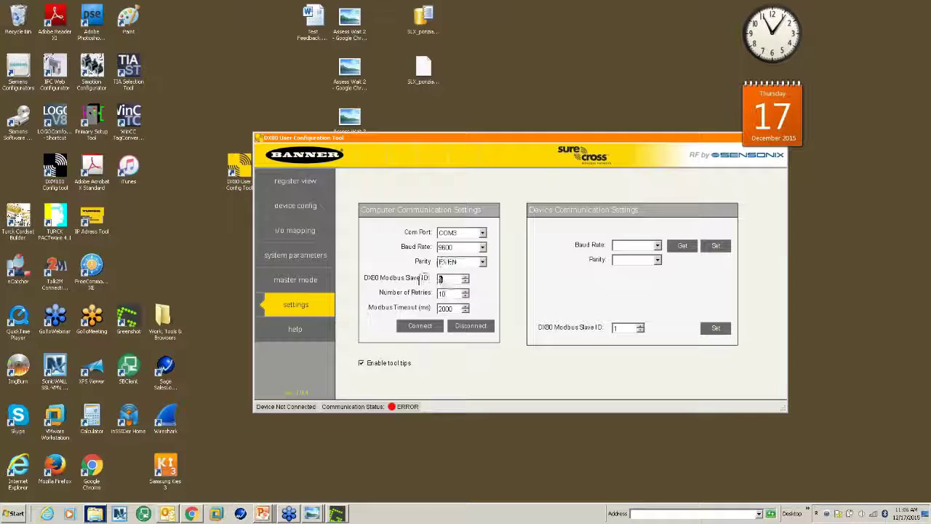
{"action": "key", "text": "Tab"}
{"action": "type", "text": "23"}
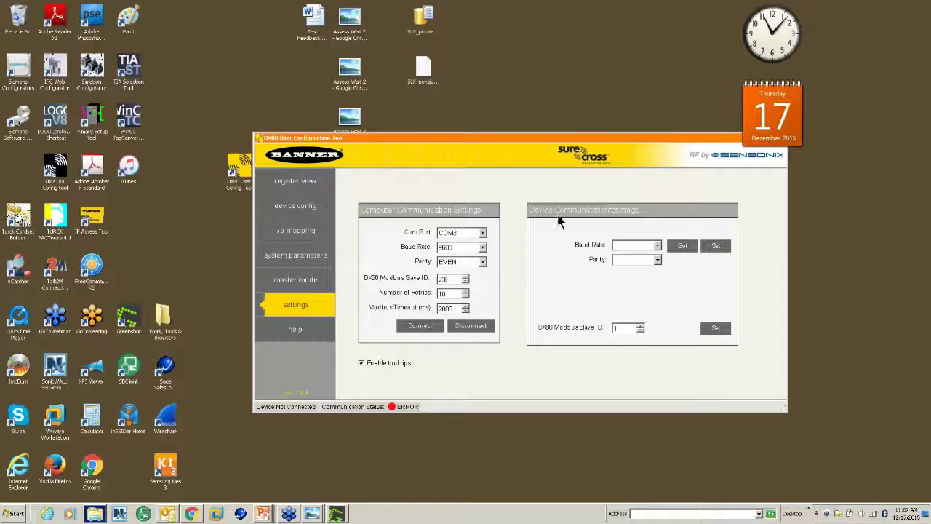
{"action": "left_click", "coordinate": [657, 245]}
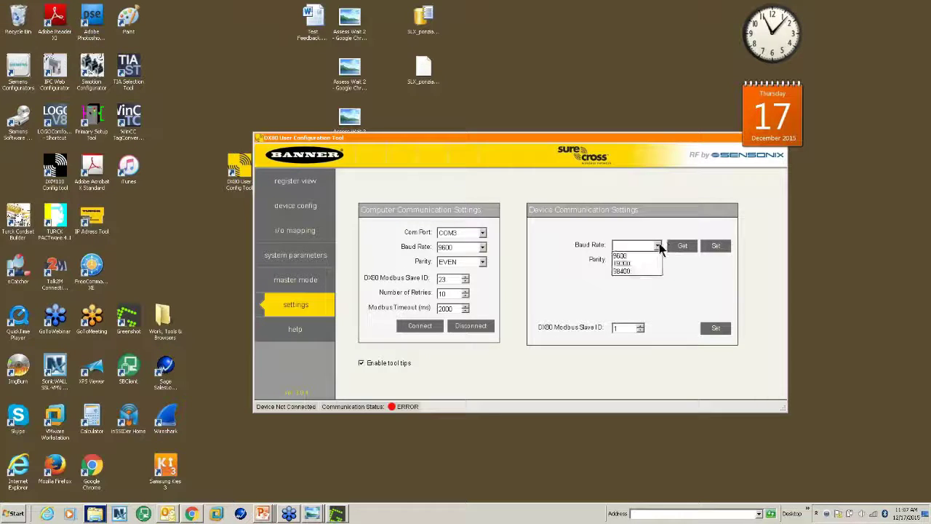
{"action": "left_click", "coordinate": [679, 280]}
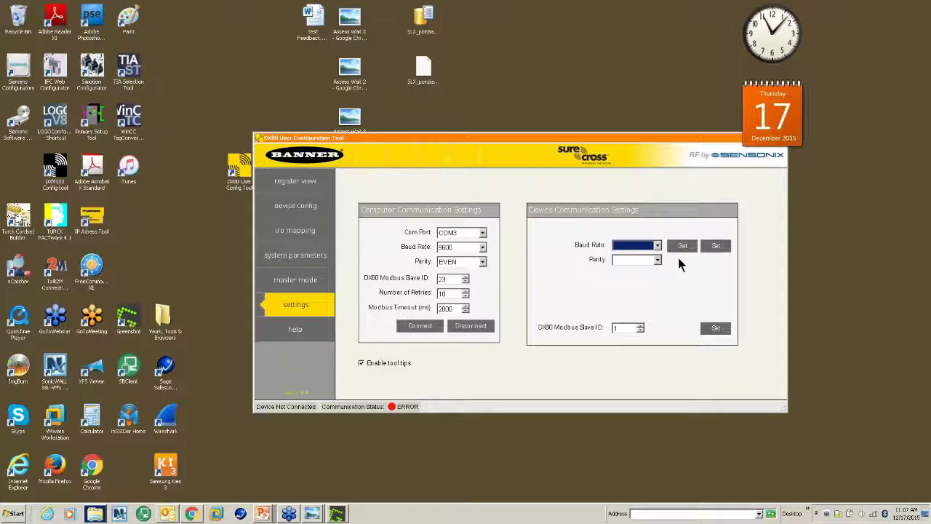
{"action": "left_click", "coordinate": [715, 247]}
- Connect to the DX80 device on COM3 with the entered settings, closing any error messages
{"action": "left_click", "coordinate": [422, 326]}
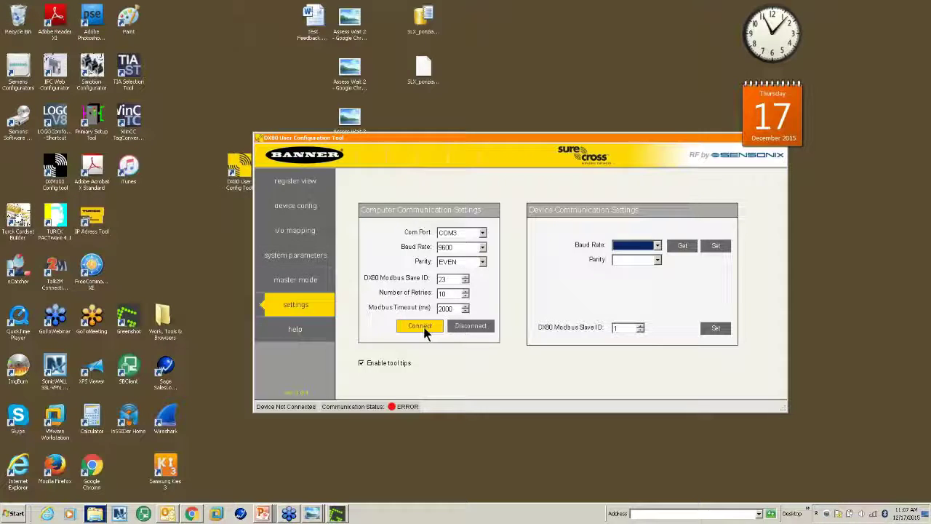
{"action": "left_click", "coordinate": [426, 327]}
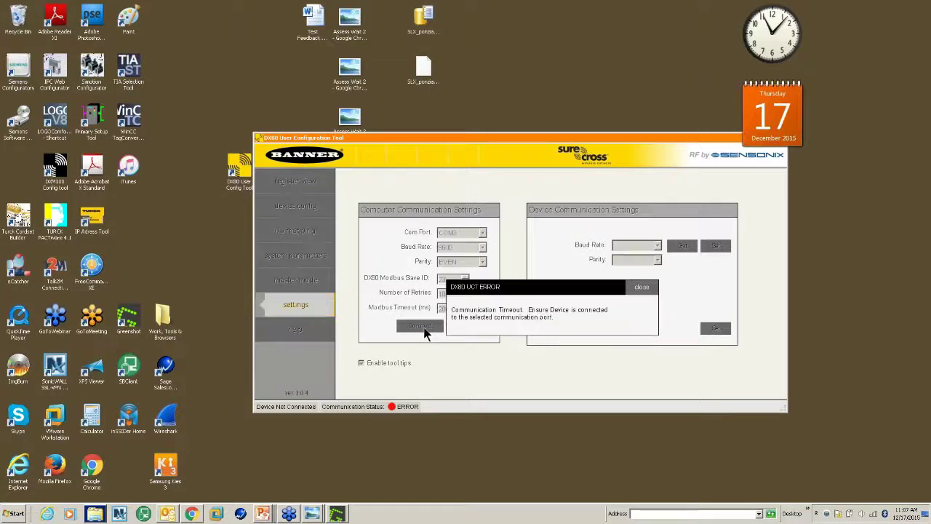
{"action": "left_click", "coordinate": [643, 288]}
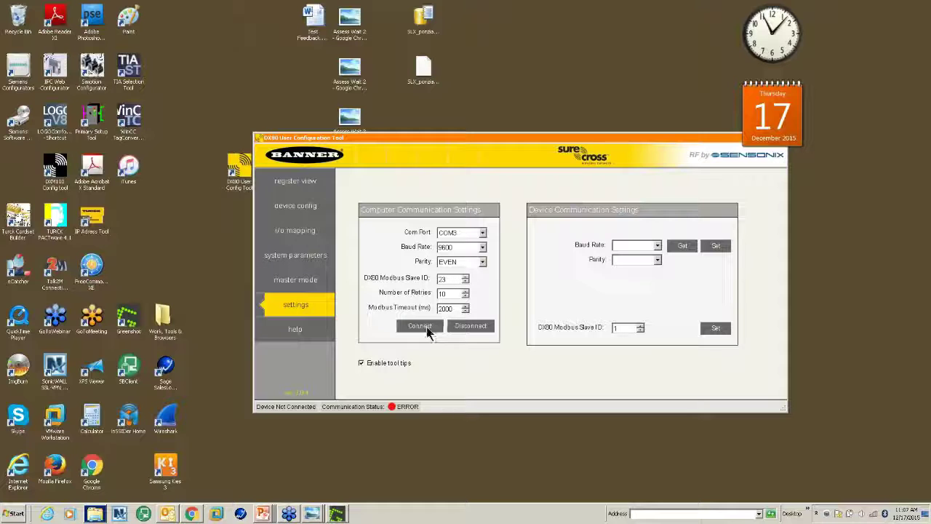
{"action": "left_click", "coordinate": [426, 328]}
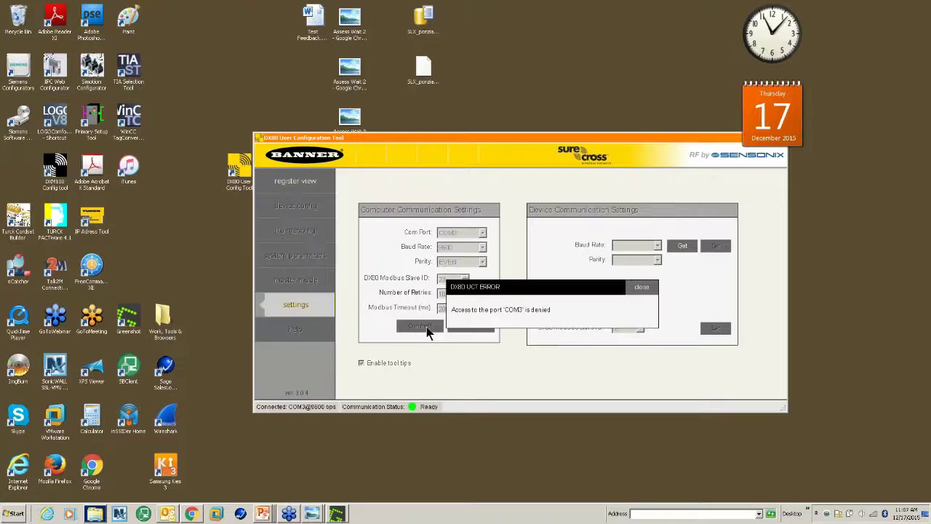
{"action": "left_click", "coordinate": [630, 289]}
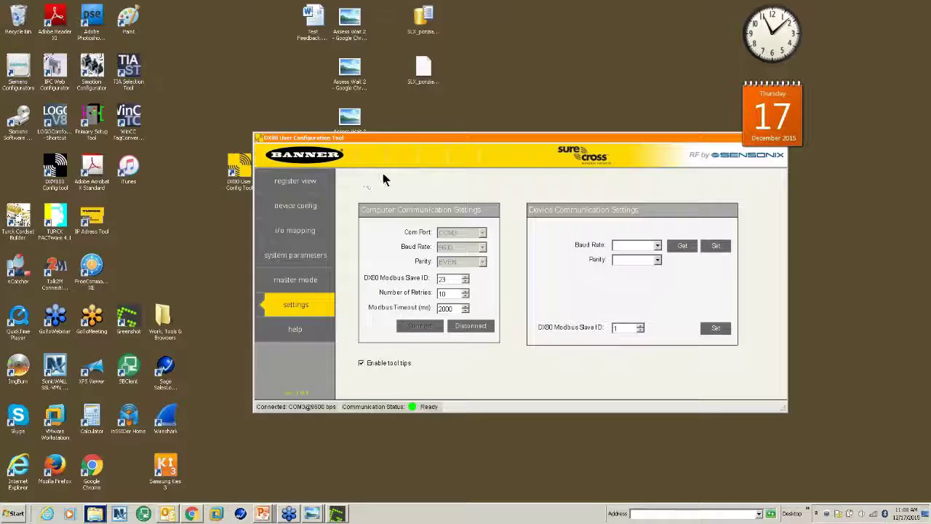
- Open the register view and read the device registers once in manual mode
{"action": "left_click", "coordinate": [306, 184]}
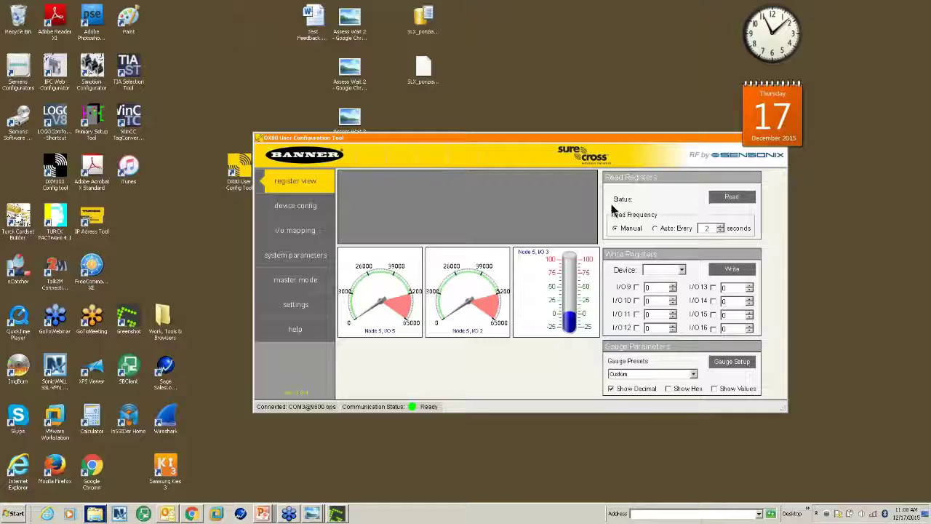
{"action": "left_click", "coordinate": [615, 229]}
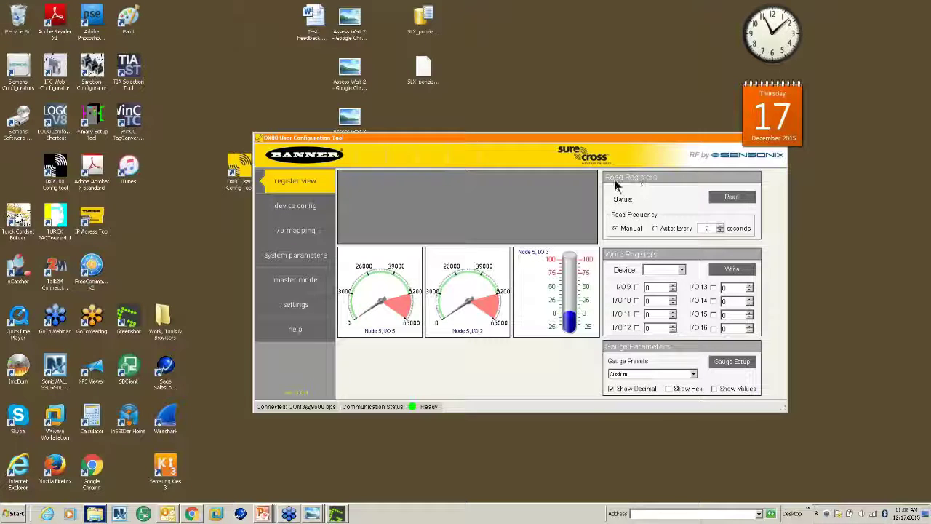
{"action": "left_click", "coordinate": [732, 197]}
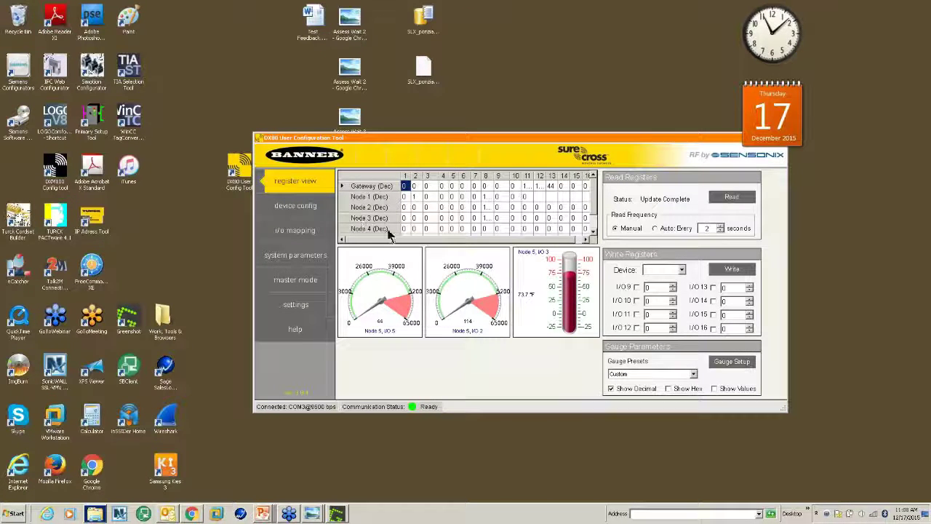
- Switch to the CE Banner wireless Webinar presentation in PowerPoint and show slide 19 with the demo equipment photo
{"action": "mouse_move", "coordinate": [262, 512]}
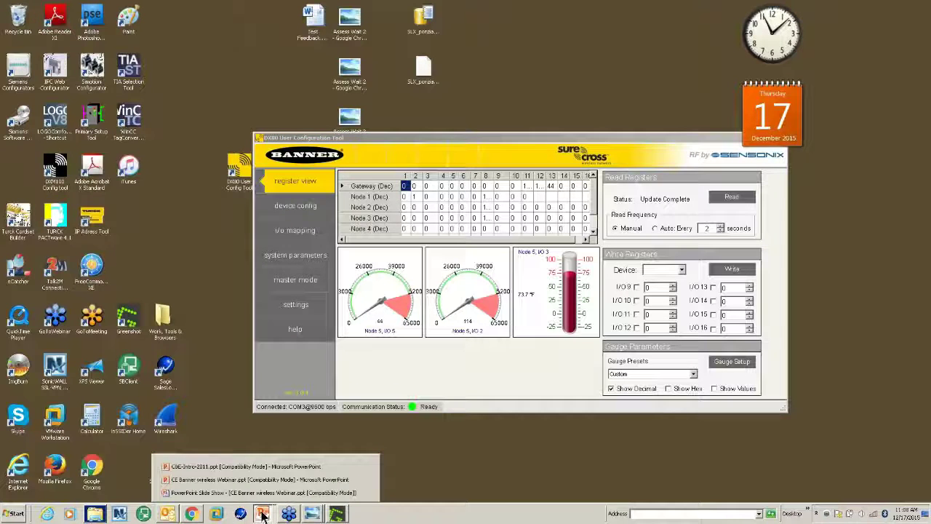
{"action": "left_click", "coordinate": [239, 481]}
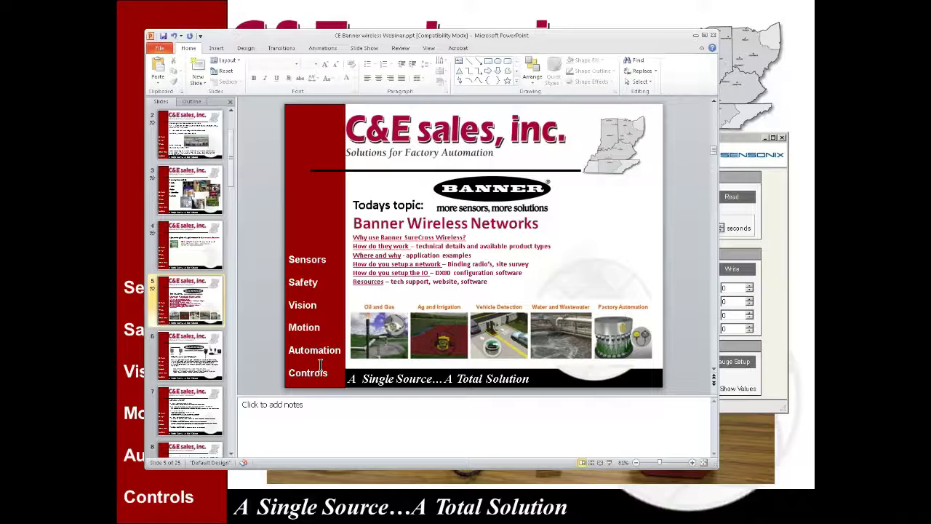
{"action": "scroll", "coordinate": [230, 411], "scroll_direction": "down", "scroll_amount": 10}
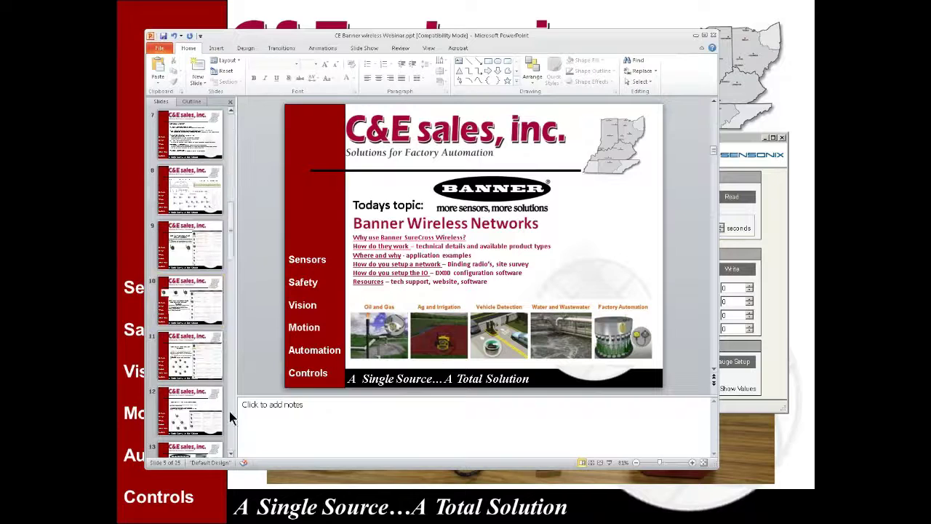
{"action": "left_click", "coordinate": [191, 245]}
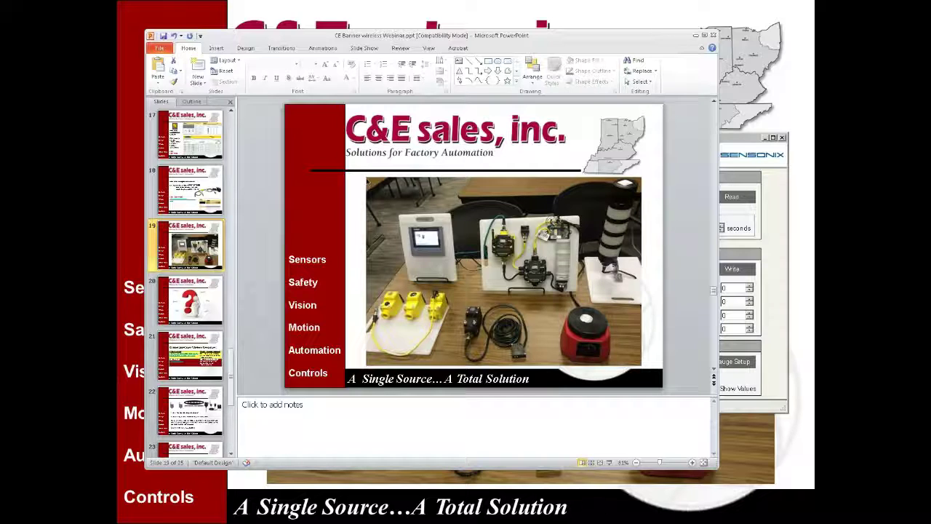
- Switch back to the DX80 User Configuration Tool and maximize its window to show all gateway and node register rows
{"action": "key", "text": "alt+Tab"}
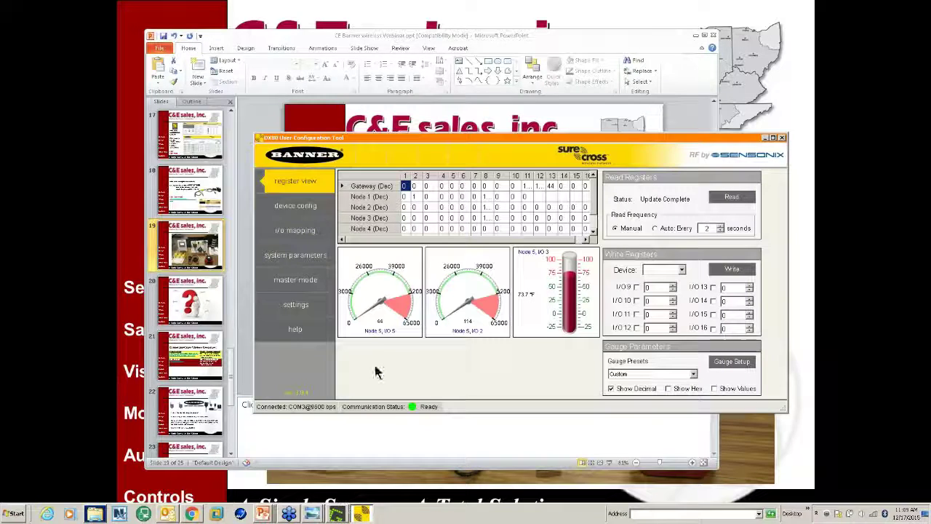
{"action": "left_click_drag", "start_coordinate": [531, 145], "coordinate": [622, 29]}
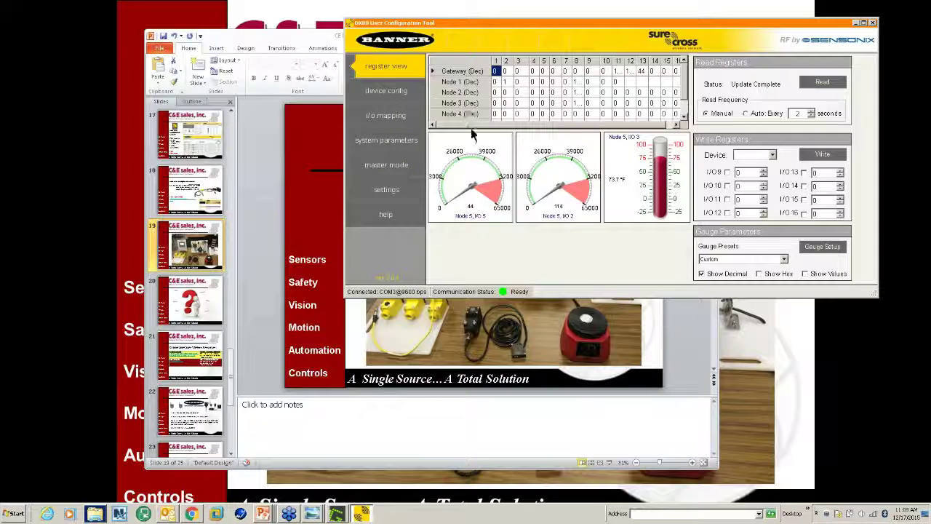
{"action": "left_click", "coordinate": [684, 117]}
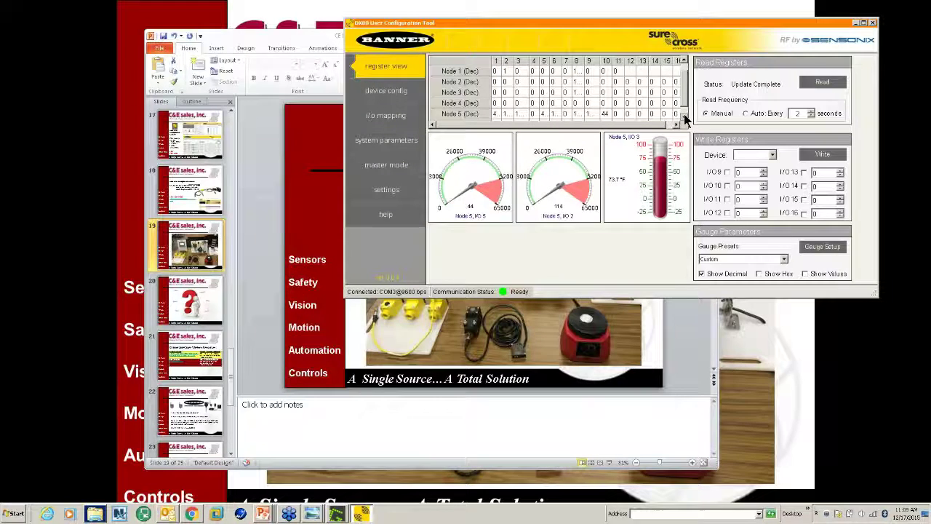
{"action": "left_click", "coordinate": [684, 64]}
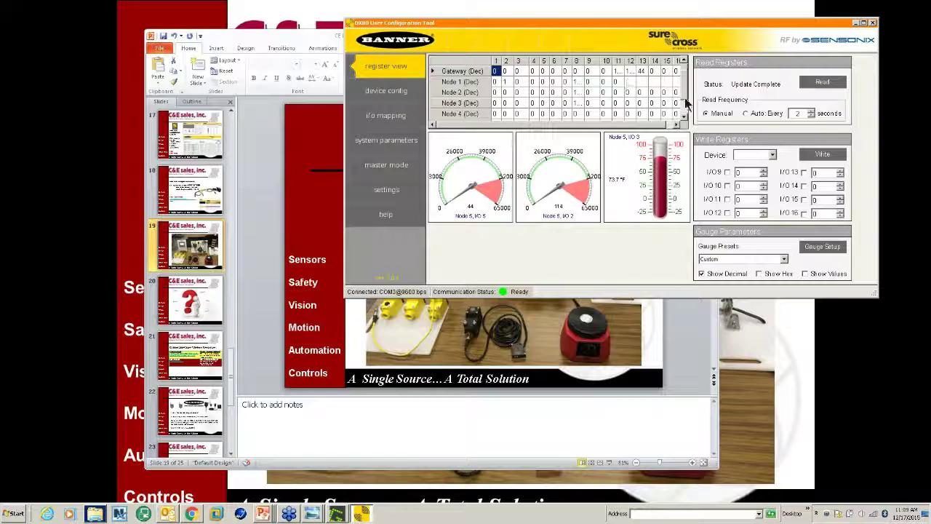
{"action": "left_click", "coordinate": [863, 22]}
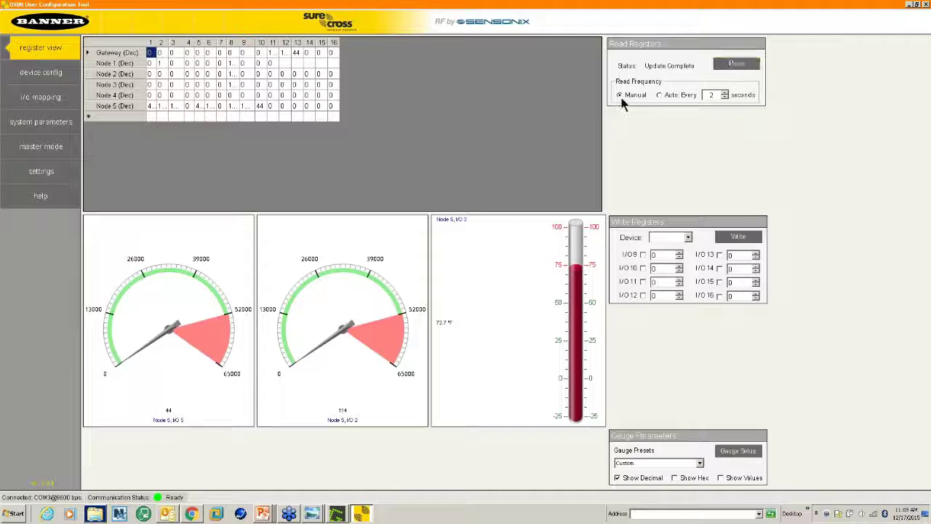
- Refresh the register values manually and set the read frequency to automatic every 1 second
{"action": "left_click", "coordinate": [737, 63]}
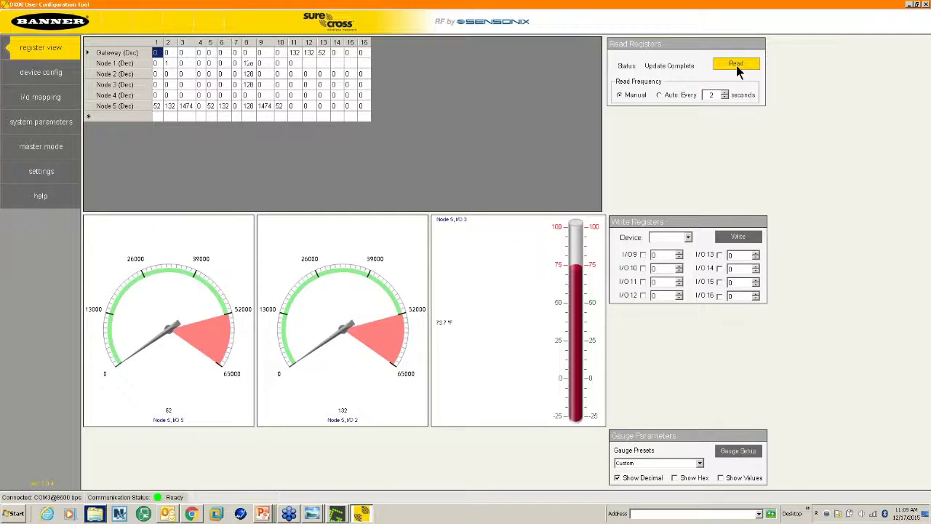
{"action": "left_click", "coordinate": [736, 66]}
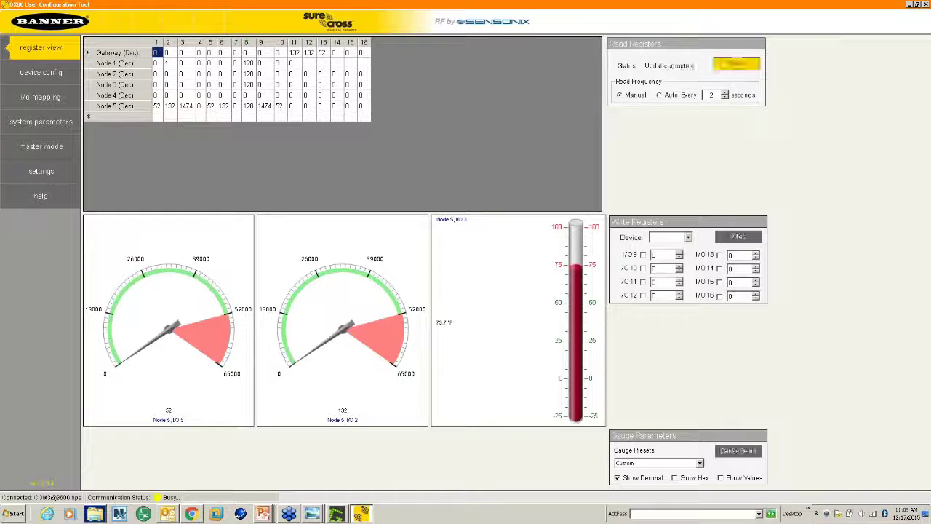
{"action": "left_click", "coordinate": [736, 64]}
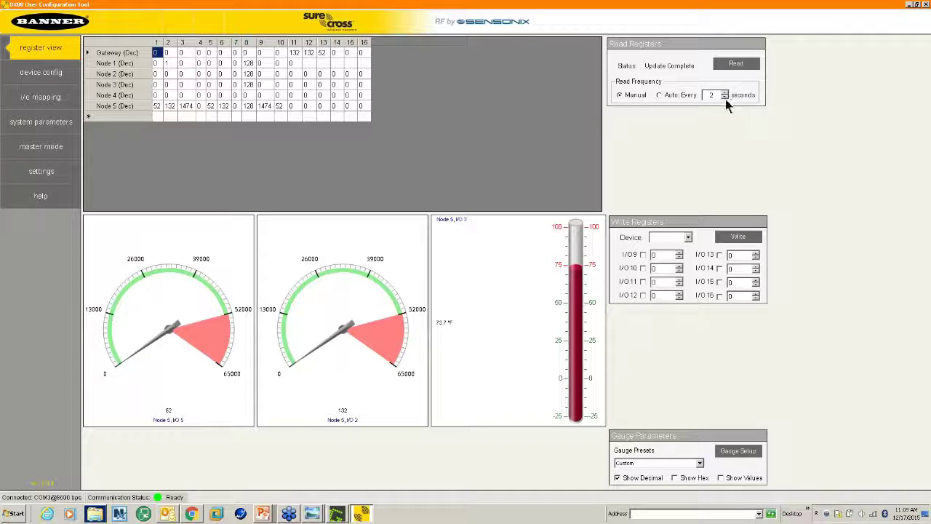
{"action": "left_click", "coordinate": [659, 96]}
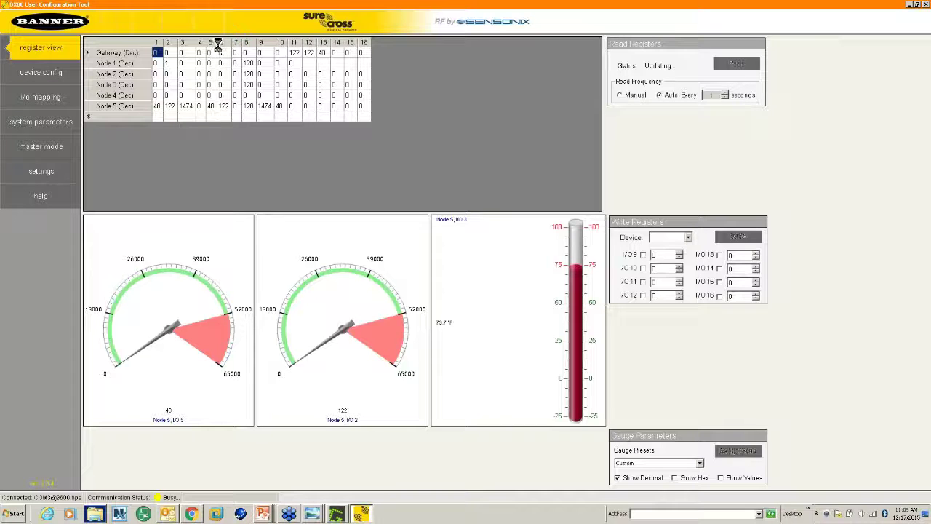
- Widen register columns 5 and 6 with automatic reading paused, and resume automatic reads every 1 second
{"action": "left_click_drag", "start_coordinate": [218, 45], "coordinate": [231, 45]}
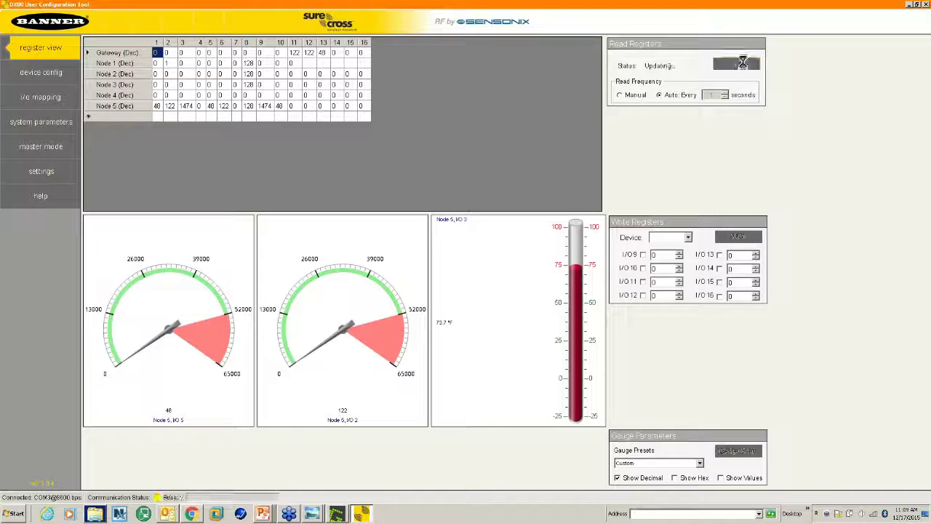
{"action": "left_click", "coordinate": [620, 94]}
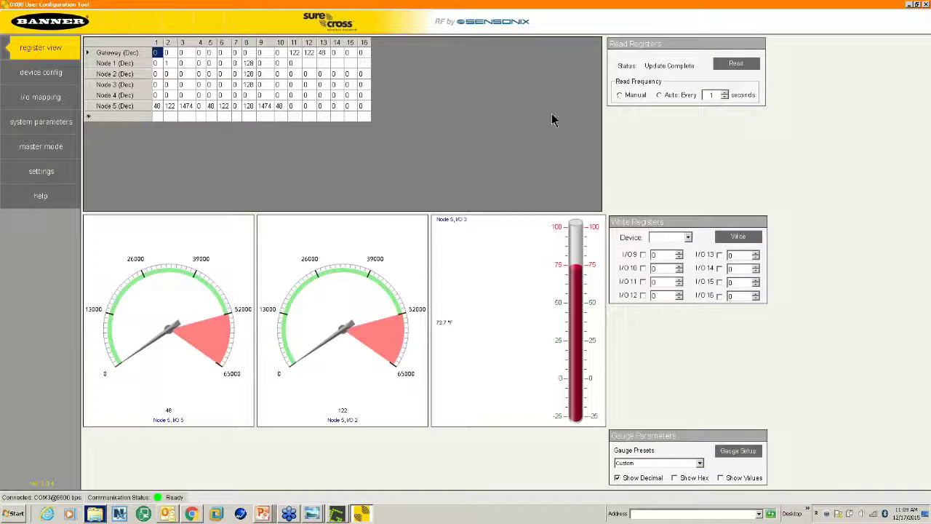
{"action": "left_click_drag", "start_coordinate": [216, 42], "coordinate": [284, 44]}
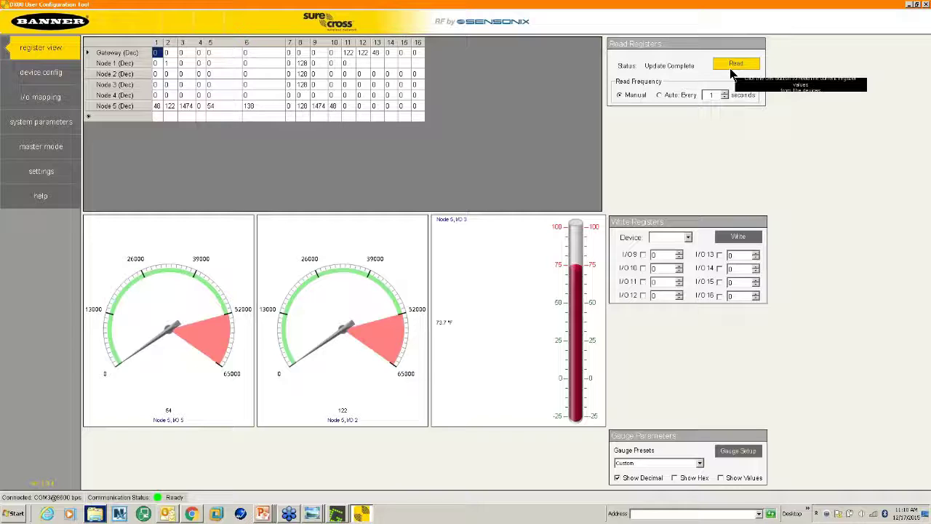
{"action": "left_click", "coordinate": [658, 96]}
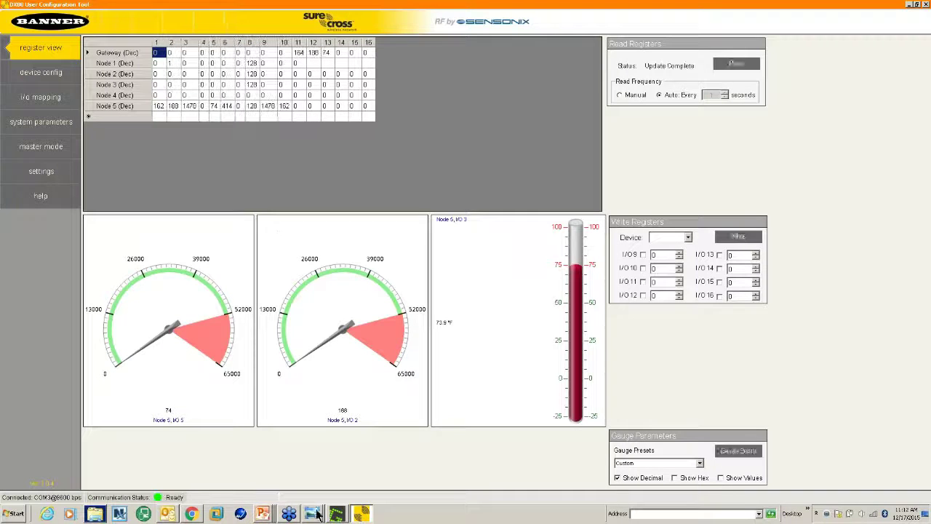
- Switch to the CE Banner wireless Webinar slide show to view the demo equipment photo, and return to the DX80 User Configuration Tool
{"action": "mouse_move", "coordinate": [268, 514]}
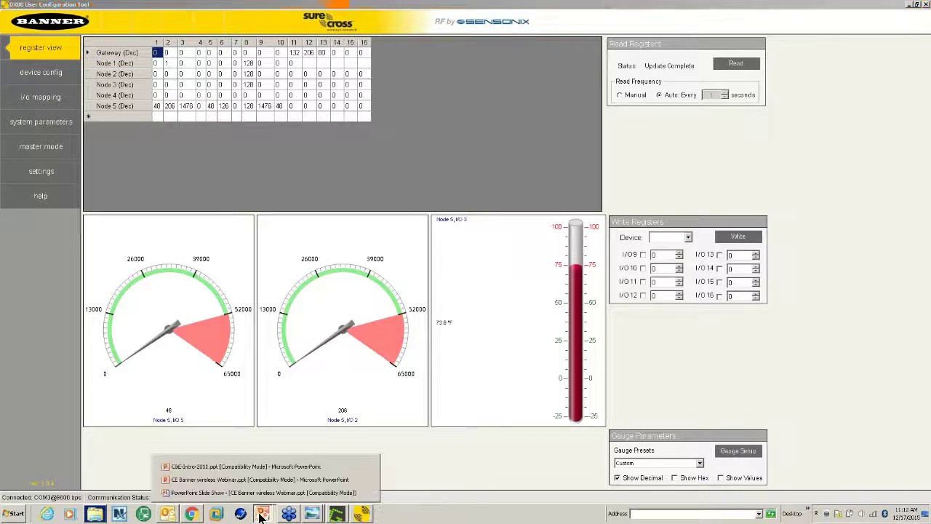
{"action": "left_click", "coordinate": [256, 493]}
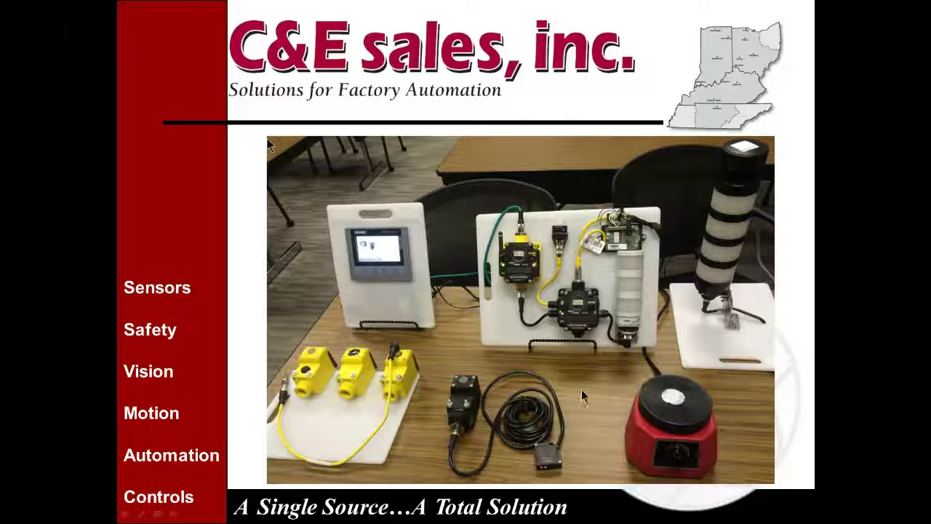
{"action": "key", "text": "alt+Tab"}
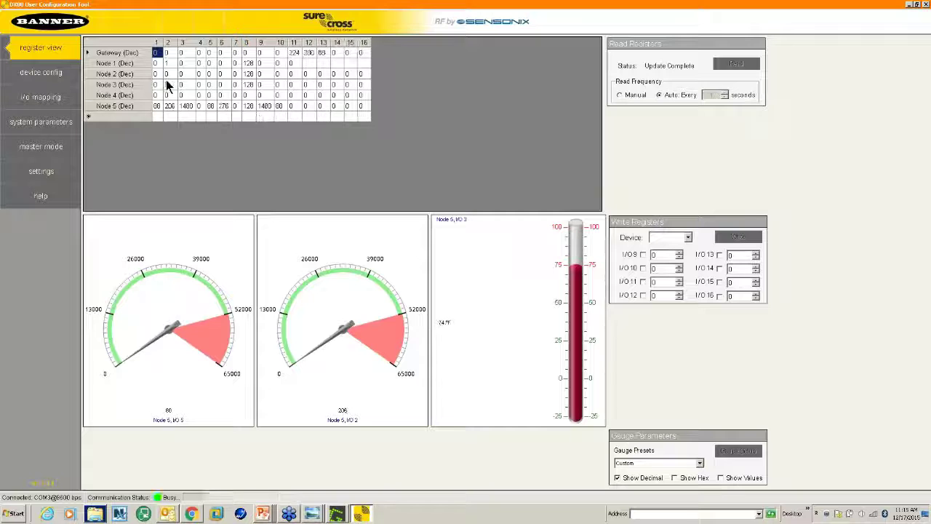
{"action": "left_click", "coordinate": [263, 513]}
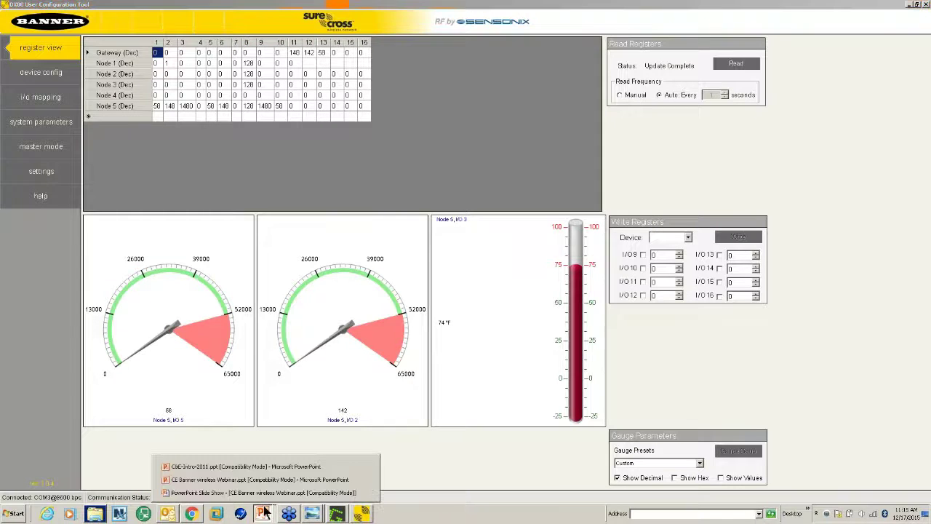
{"action": "left_click", "coordinate": [263, 493]}
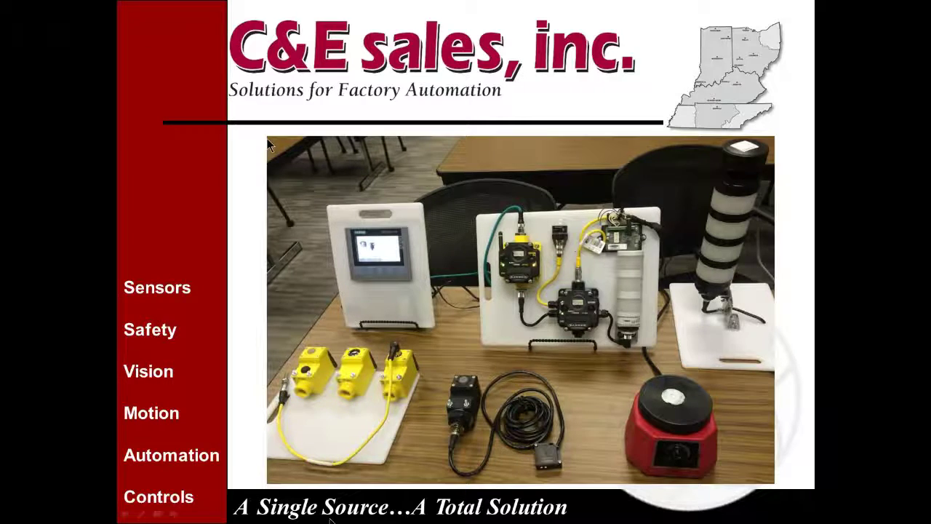
{"action": "key", "text": "alt+Tab"}
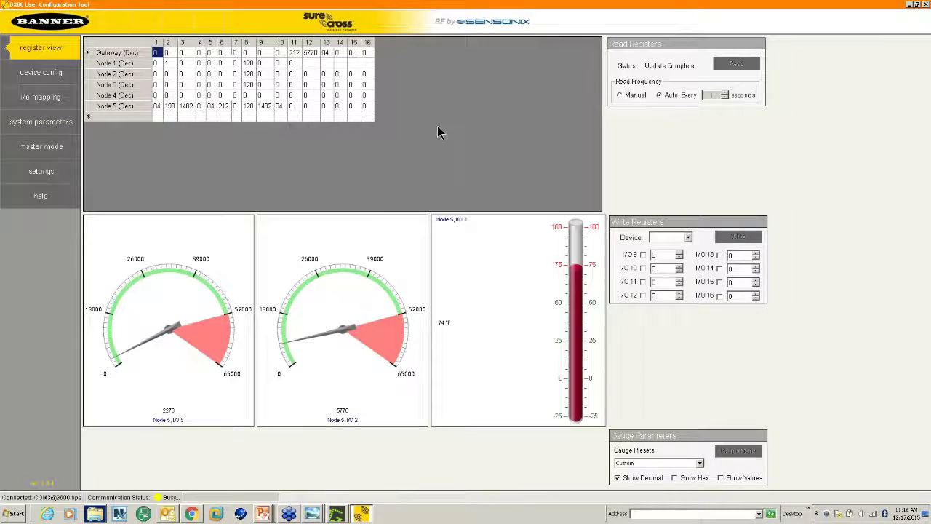
- Set the register read frequency to manual and choose Gateway as the device for writing registers
{"action": "left_click", "coordinate": [620, 94]}
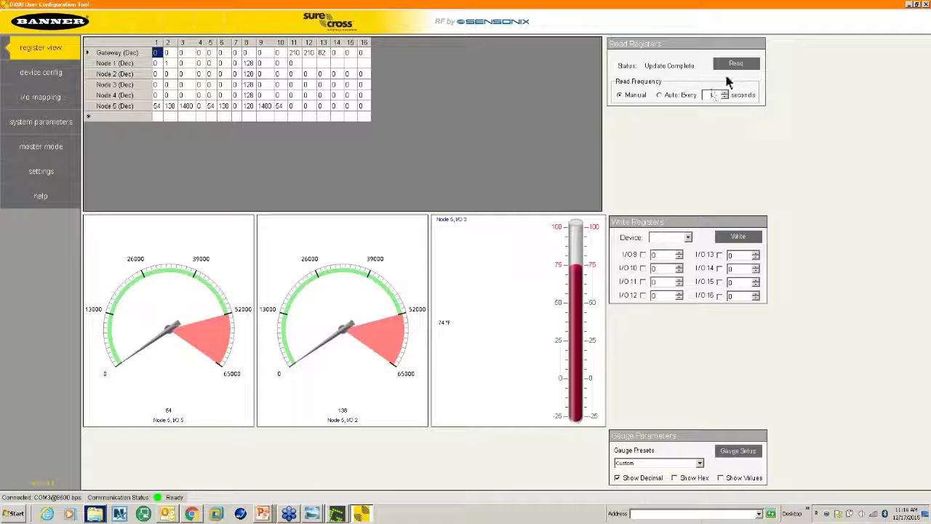
{"action": "left_click", "coordinate": [686, 239]}
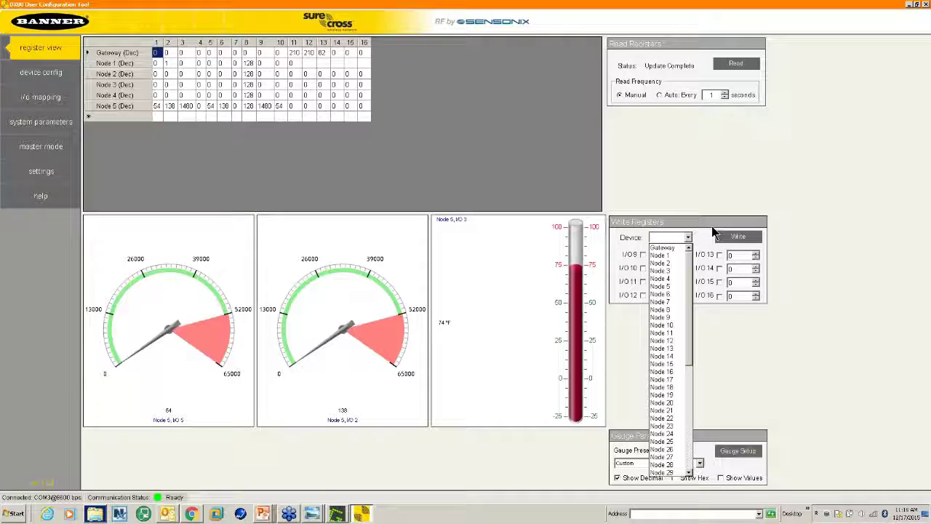
{"action": "left_click", "coordinate": [681, 269]}
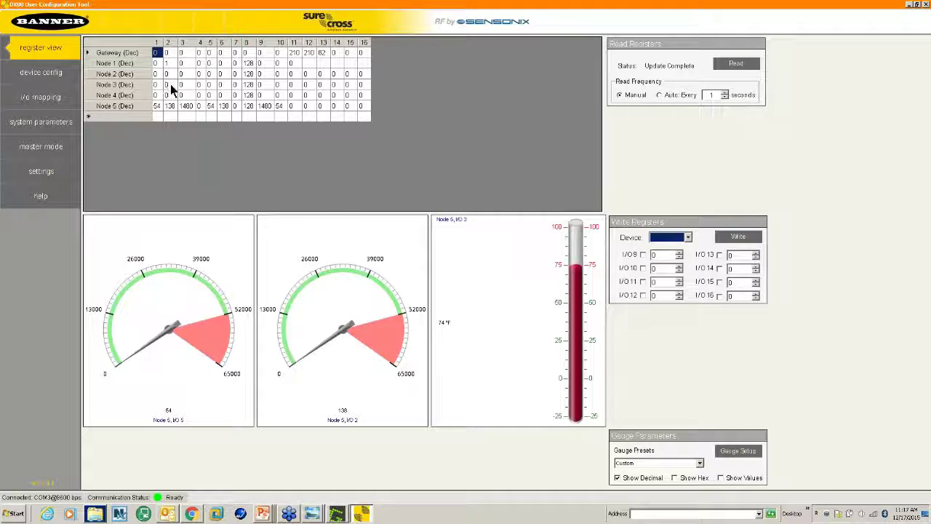
{"action": "left_click", "coordinate": [686, 238]}
{"action": "left_click", "coordinate": [675, 248]}
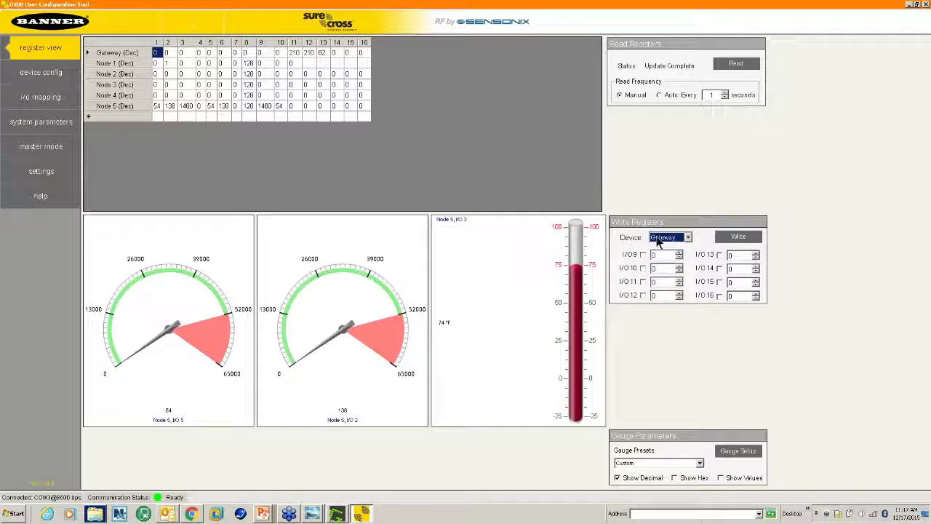
- Enable I/O 9 for writing with the value 23134, reset the value to 0, and disable I/O 9 again
{"action": "left_click", "coordinate": [643, 254]}
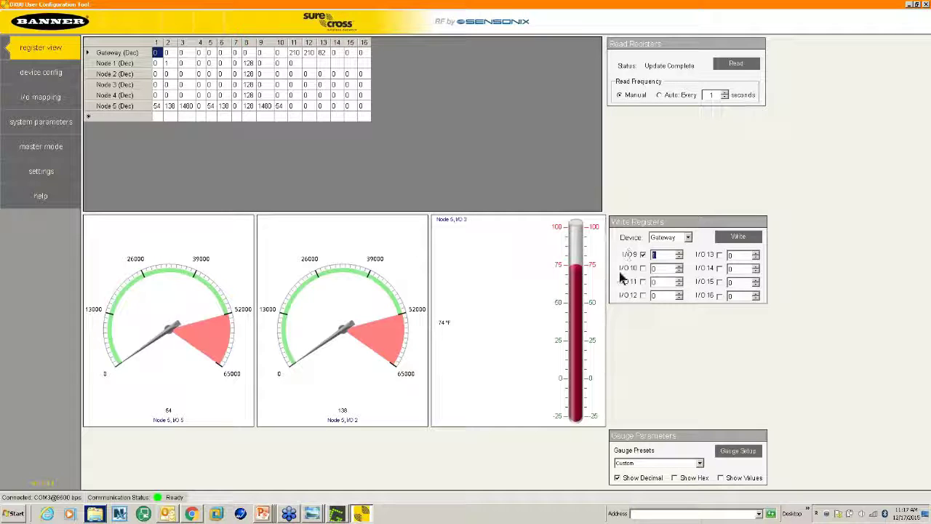
{"action": "type", "text": "23134"}
{"action": "left_click_drag", "start_coordinate": [671, 255], "coordinate": [652, 255]}
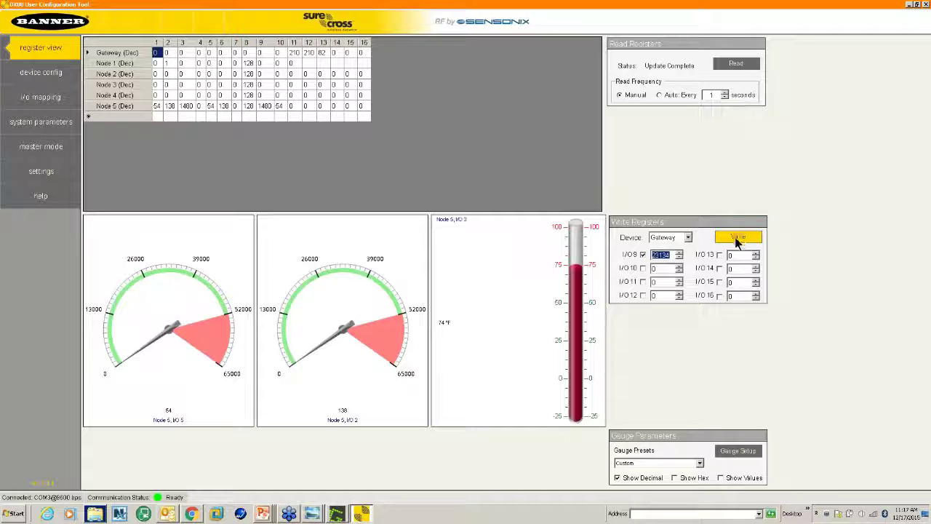
{"action": "type", "text": "0"}
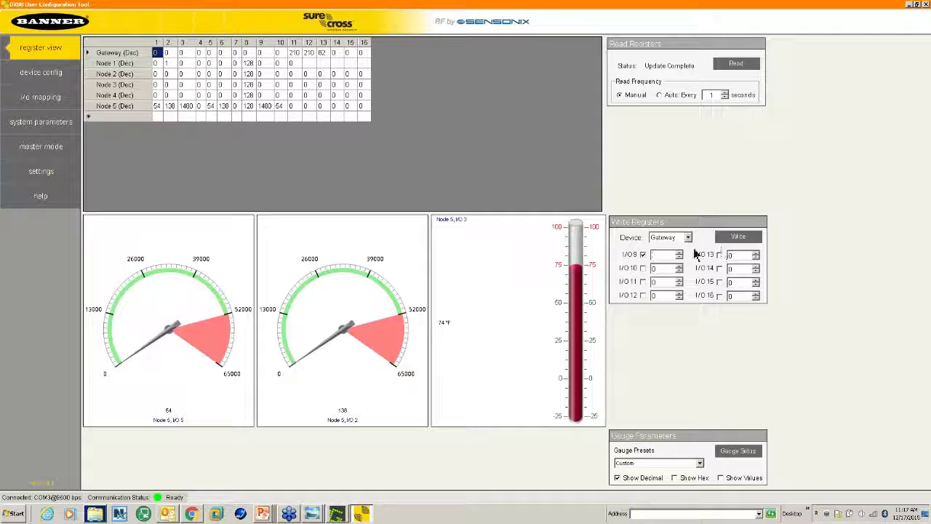
{"action": "left_click", "coordinate": [738, 239]}
{"action": "left_click", "coordinate": [642, 254]}
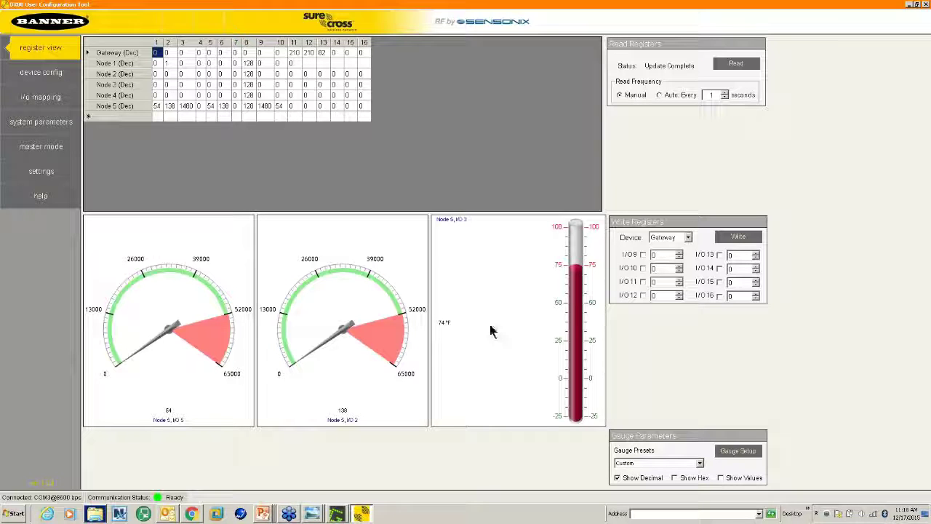
- Open the gauge settings and examine the display type choices for gauge 1
{"action": "left_click", "coordinate": [733, 452]}
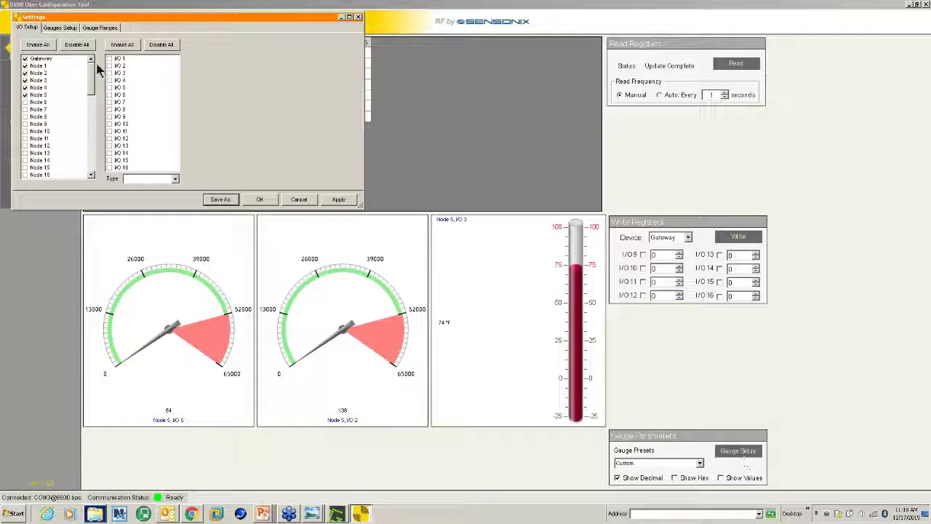
{"action": "left_click", "coordinate": [72, 28]}
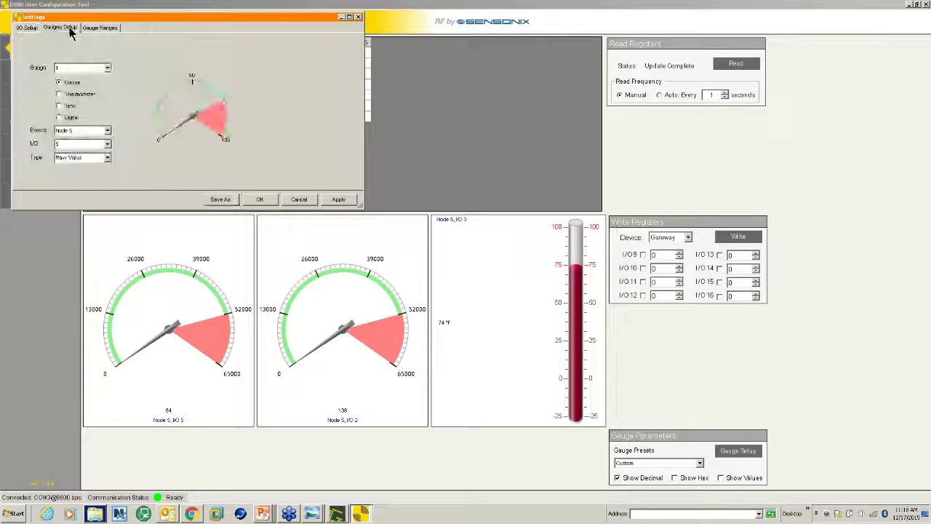
{"action": "left_click", "coordinate": [79, 69]}
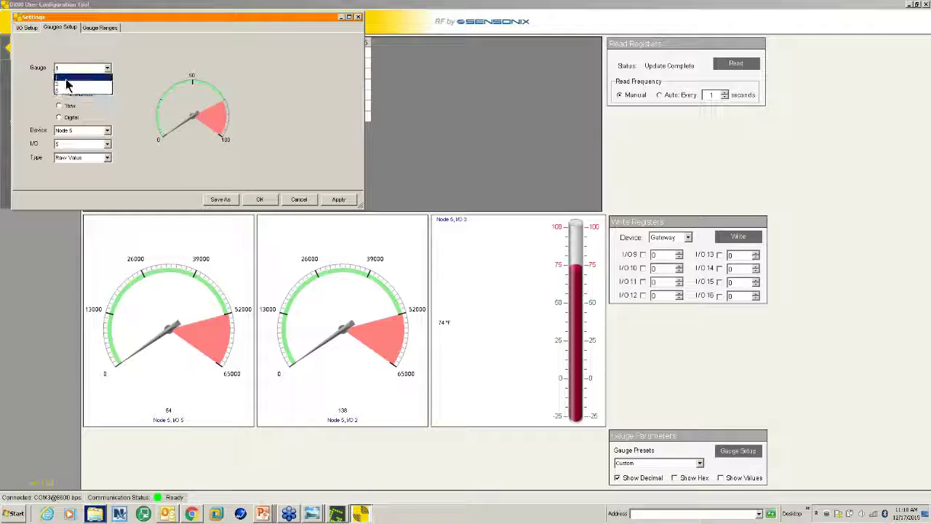
{"action": "left_click", "coordinate": [64, 77]}
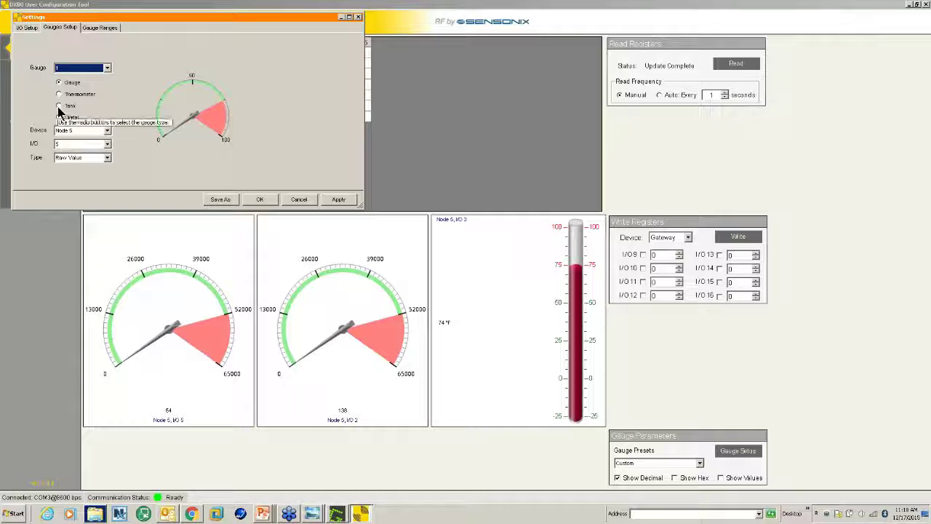
{"action": "left_click", "coordinate": [75, 140]}
{"action": "key", "text": "BackSpace"}
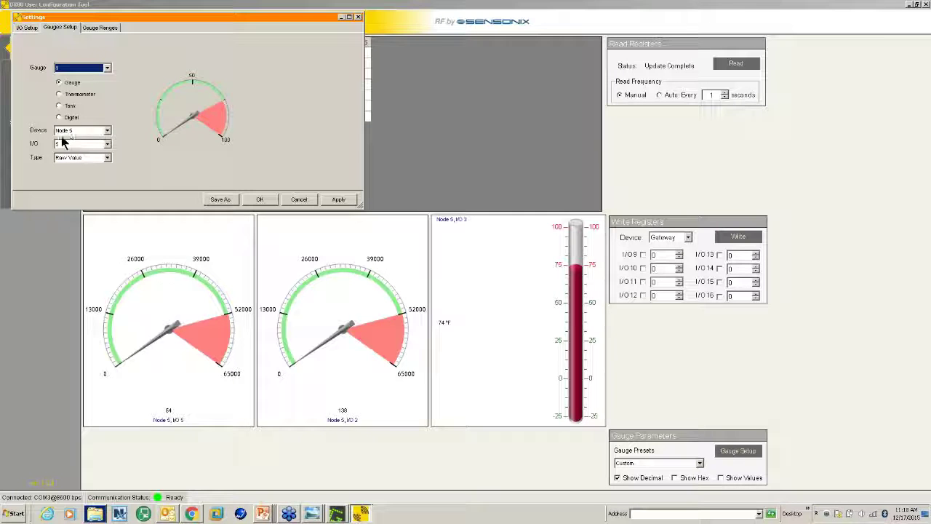
- Review the device, I/O and value type options for gauge 1 with the register table in view, and close the settings without changes
{"action": "left_click", "coordinate": [107, 130]}
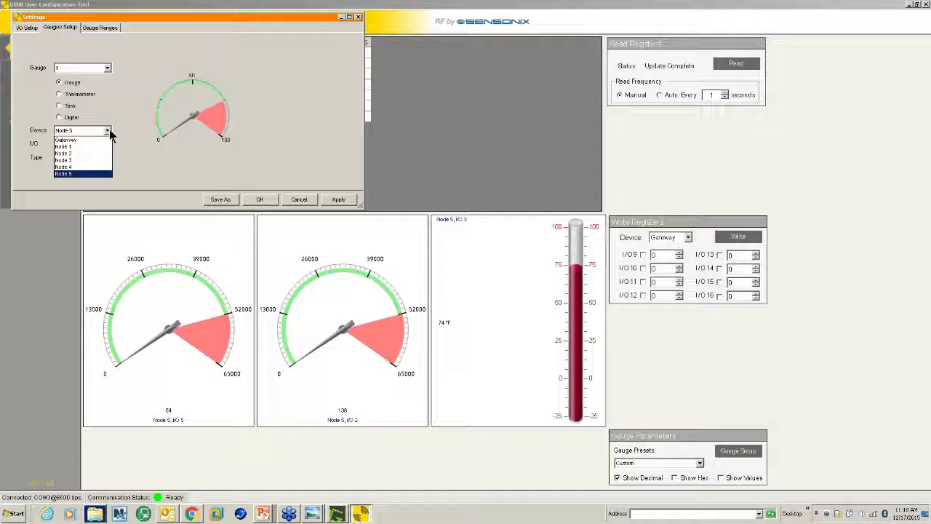
{"action": "left_click", "coordinate": [102, 138]}
{"action": "left_click", "coordinate": [108, 144]}
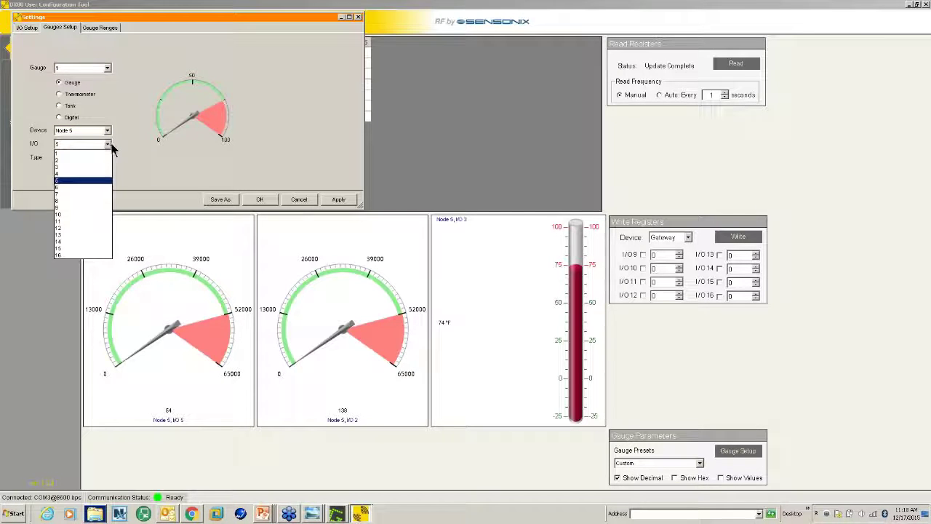
{"action": "left_click", "coordinate": [108, 144]}
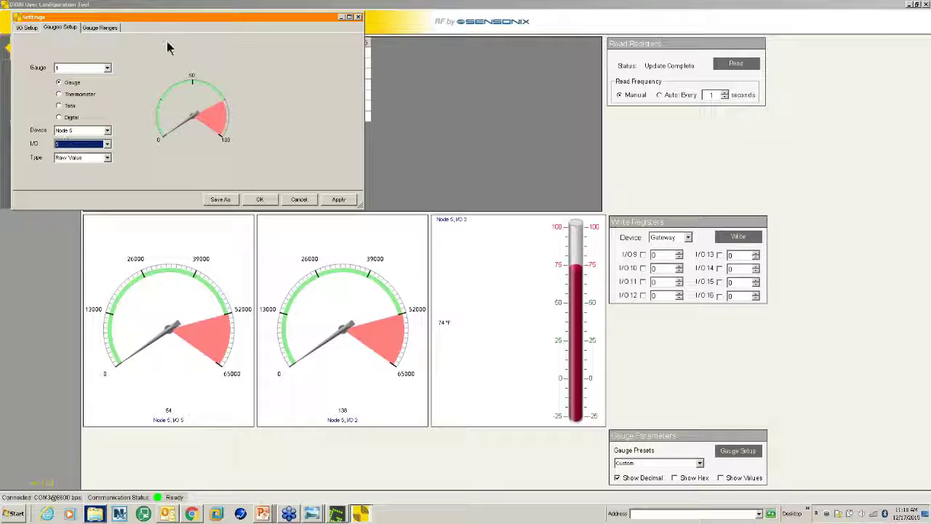
{"action": "left_click_drag", "start_coordinate": [163, 26], "coordinate": [613, 82]}
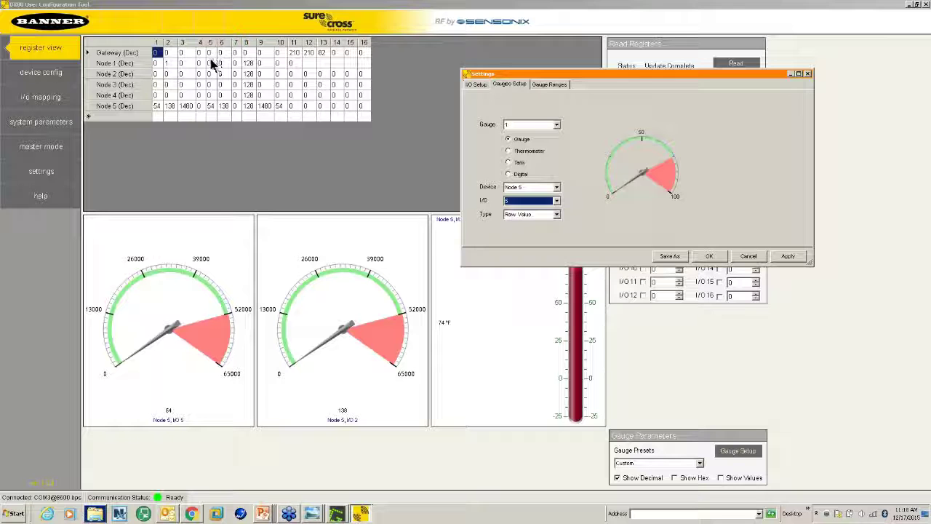
{"action": "left_click", "coordinate": [558, 216]}
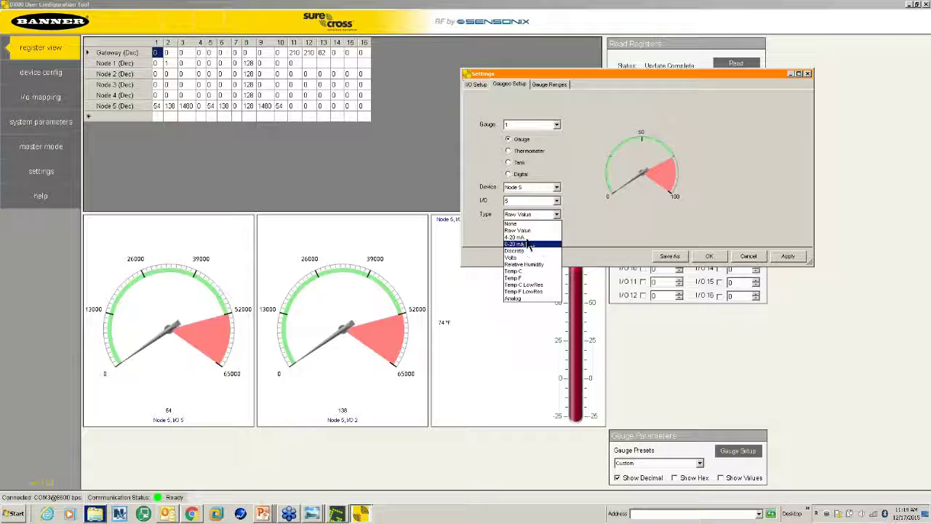
{"action": "left_click", "coordinate": [757, 258]}
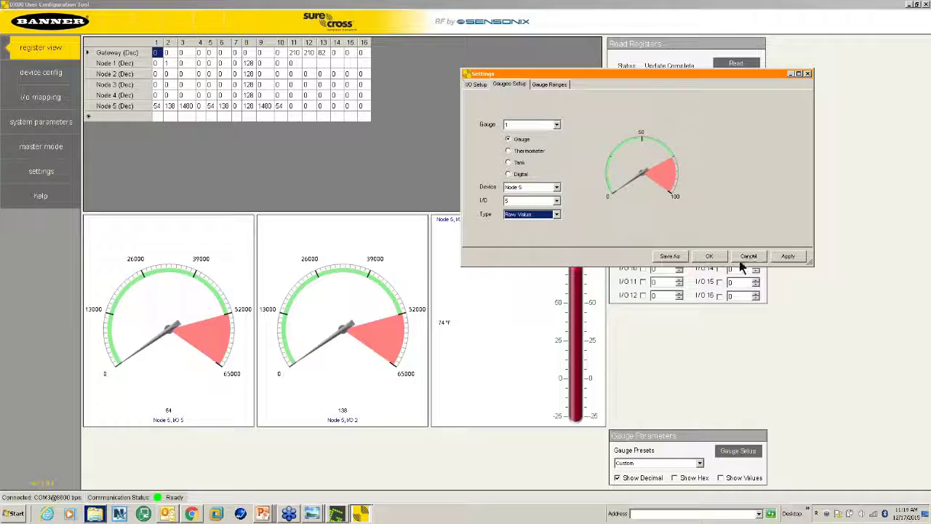
{"action": "left_click", "coordinate": [748, 259]}
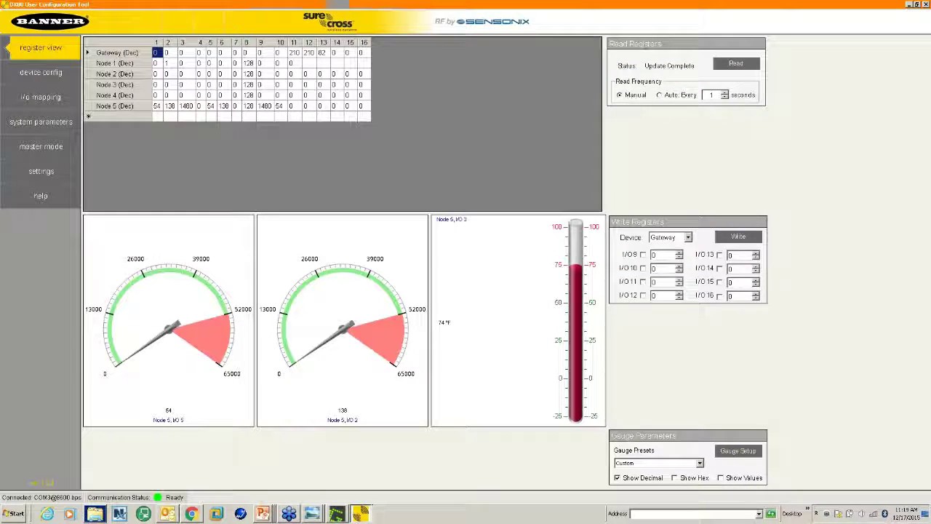
- Open the device parameters configuration and select Node 5 with I/O number 5
{"action": "left_click", "coordinate": [41, 73]}
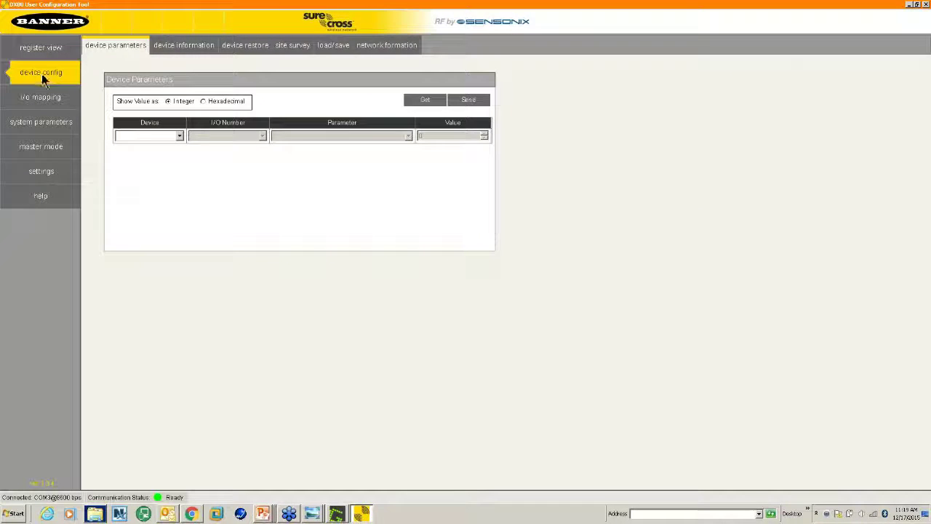
{"action": "left_click", "coordinate": [179, 136]}
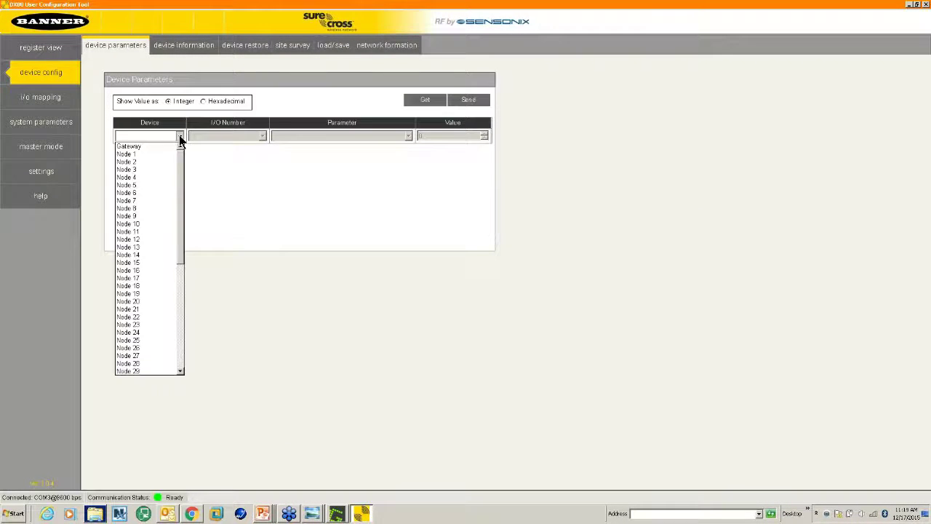
{"action": "left_click", "coordinate": [142, 187]}
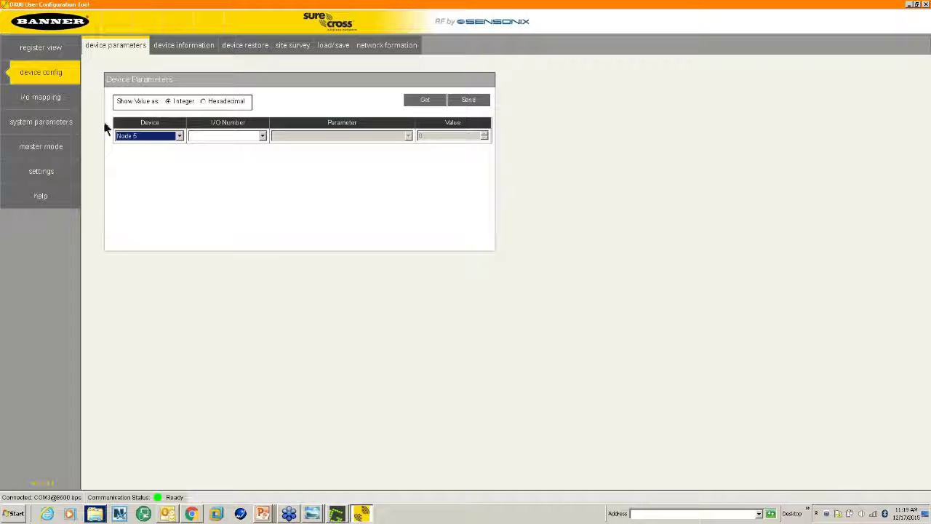
{"action": "left_click", "coordinate": [254, 135]}
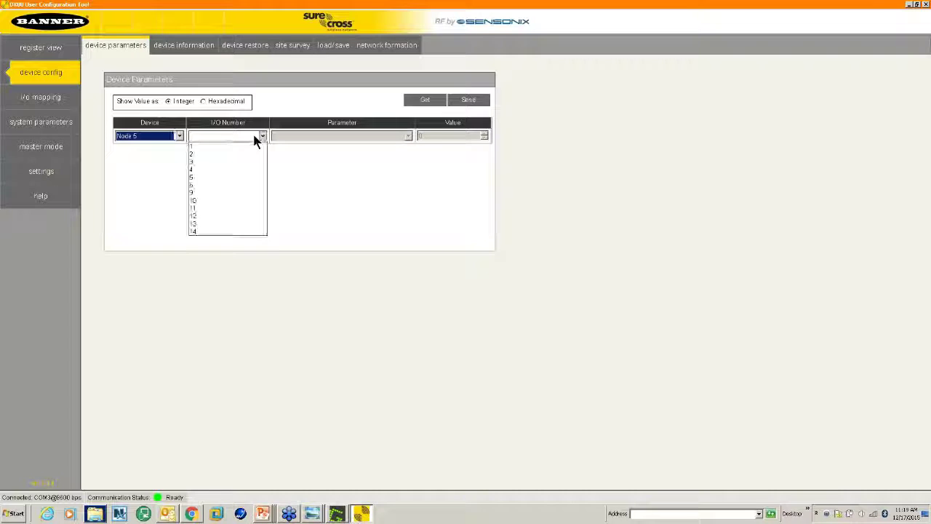
{"action": "left_click", "coordinate": [229, 178]}
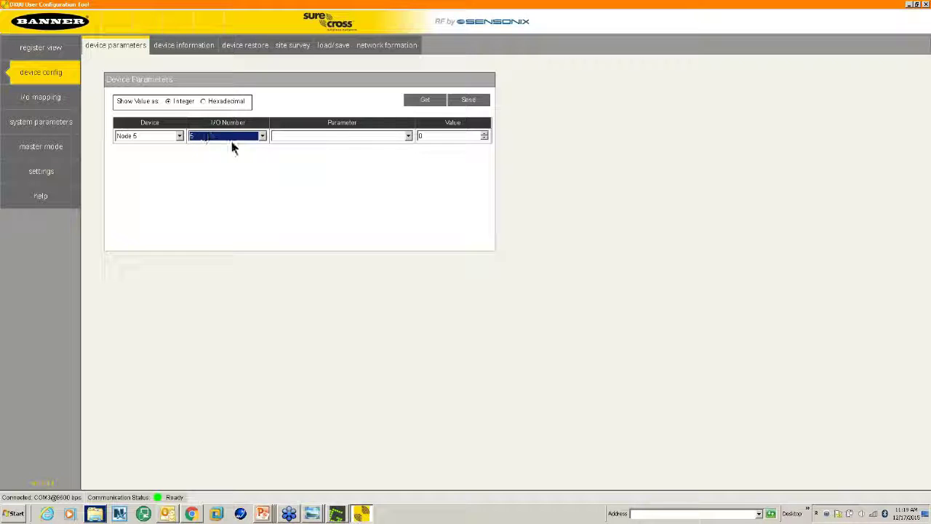
- Choose the Report Rate parameter for Node 5, I/O 5, and read its value from the device
{"action": "left_click", "coordinate": [388, 135]}
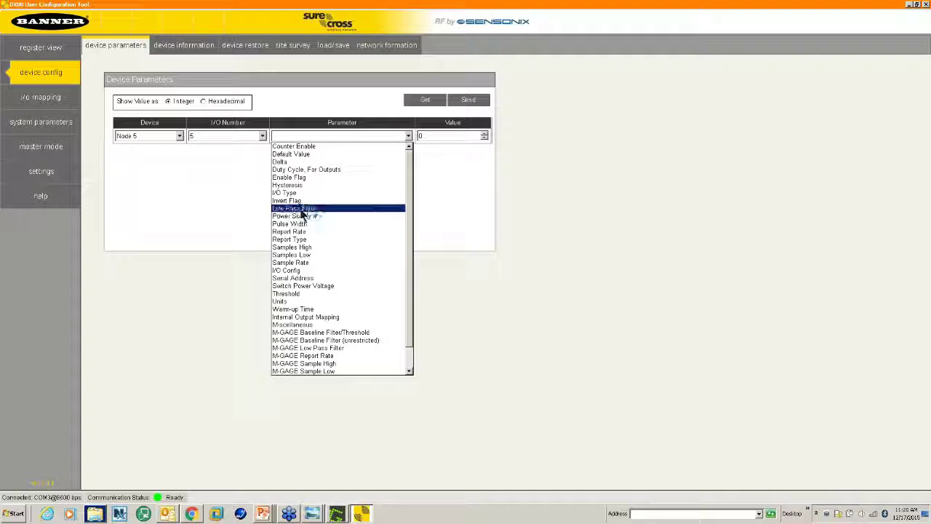
{"action": "left_click", "coordinate": [301, 233]}
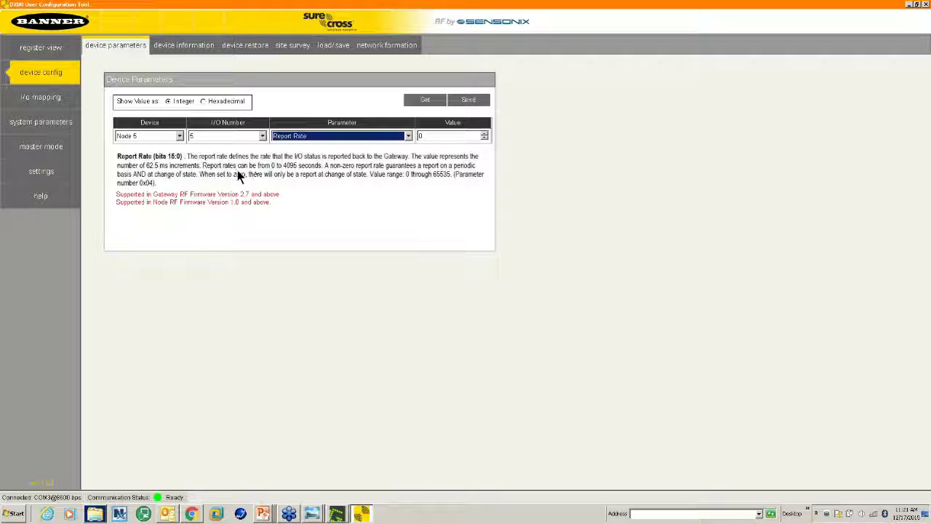
{"action": "left_click", "coordinate": [438, 137]}
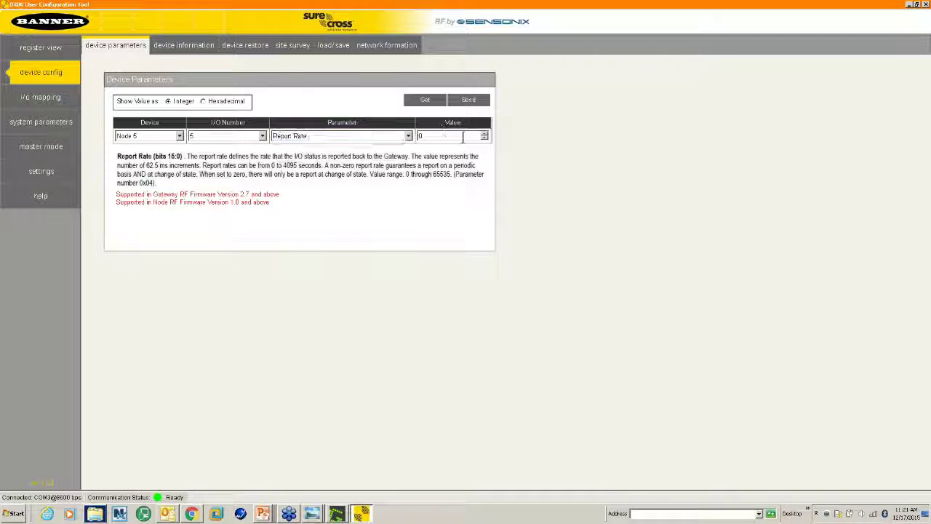
{"action": "double_click", "coordinate": [438, 137]}
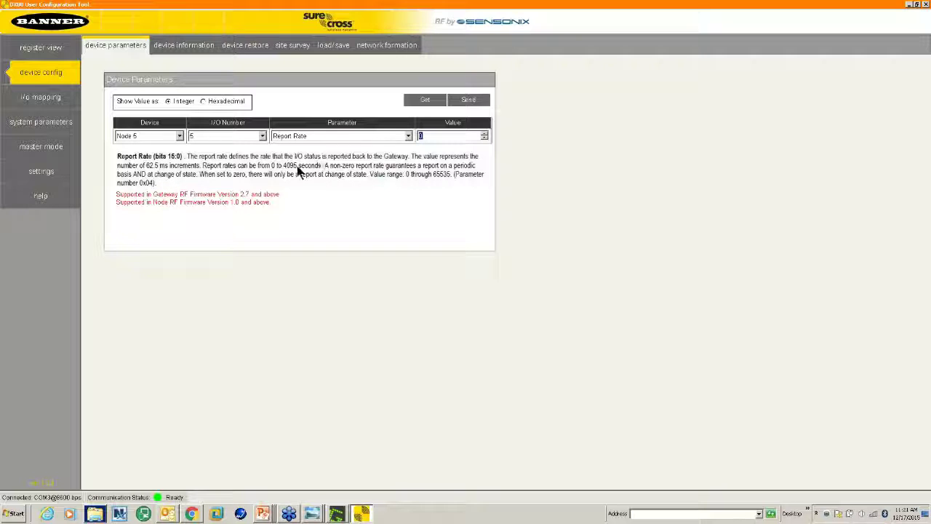
{"action": "left_click", "coordinate": [426, 98]}
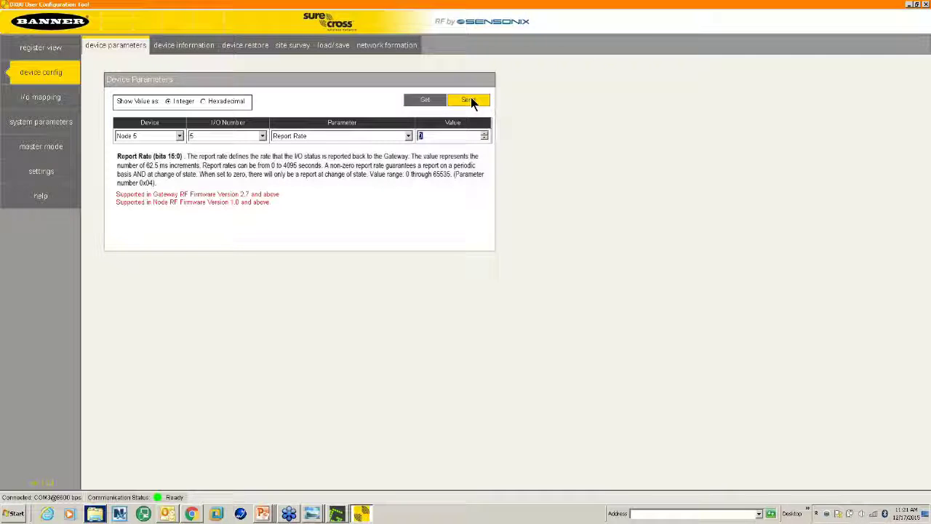
{"action": "left_click", "coordinate": [425, 101]}
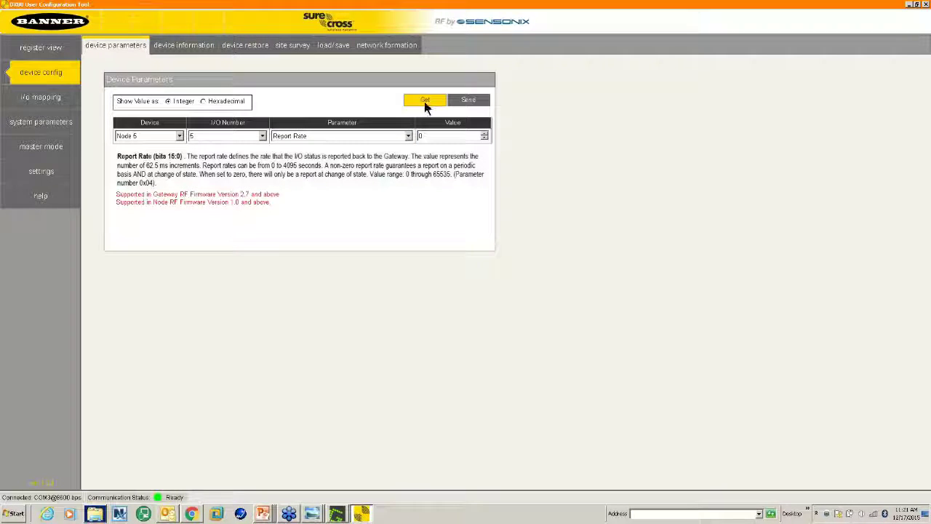
{"action": "left_click", "coordinate": [422, 101]}
- Retrieve the factory information for Node 5 from the device information page
{"action": "left_click", "coordinate": [192, 48]}
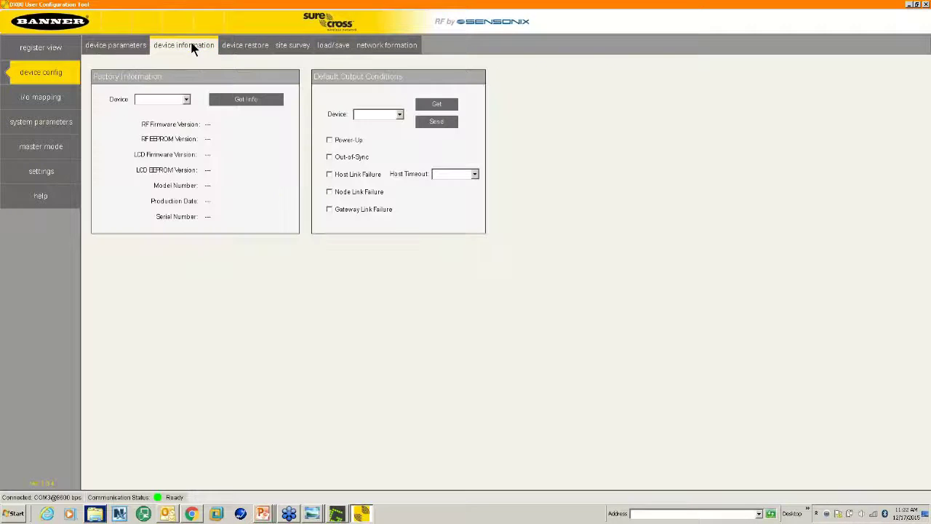
{"action": "left_click", "coordinate": [246, 104]}
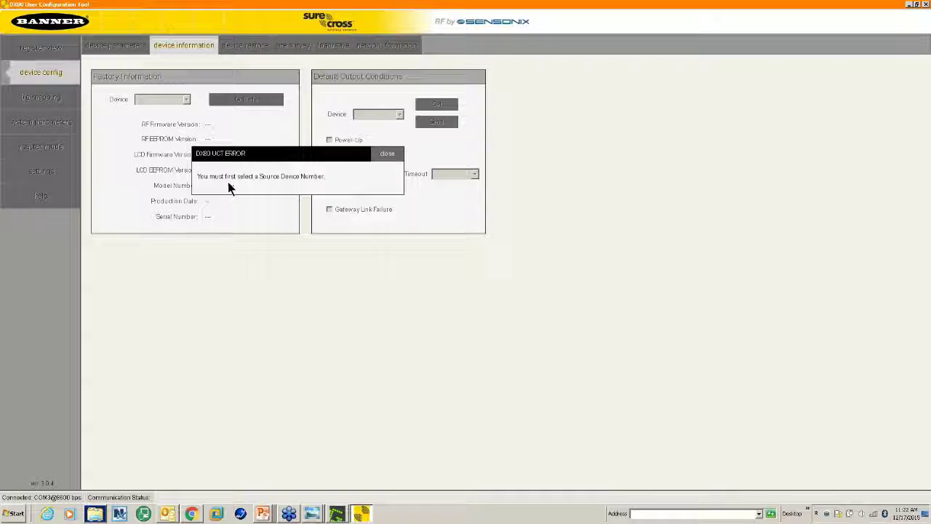
{"action": "left_click", "coordinate": [389, 153]}
{"action": "left_click", "coordinate": [186, 99]}
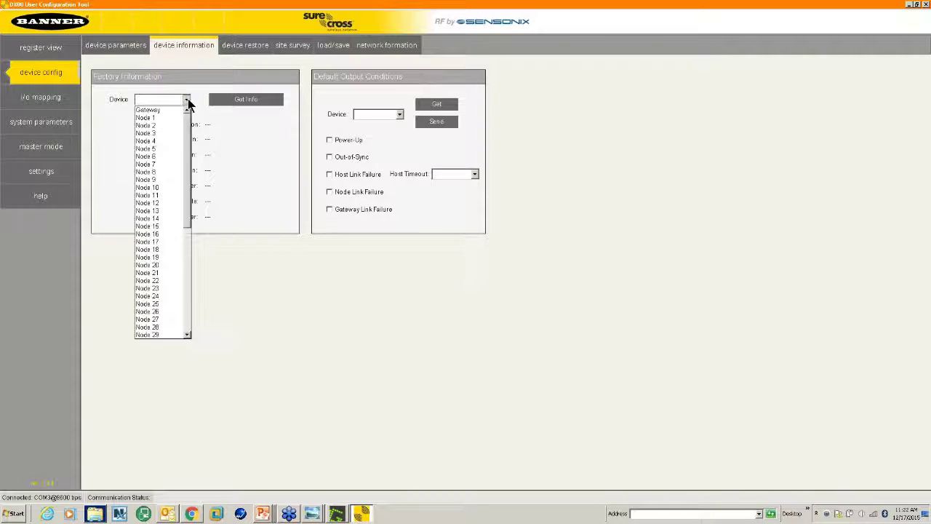
{"action": "left_click", "coordinate": [166, 151]}
{"action": "left_click", "coordinate": [247, 101]}
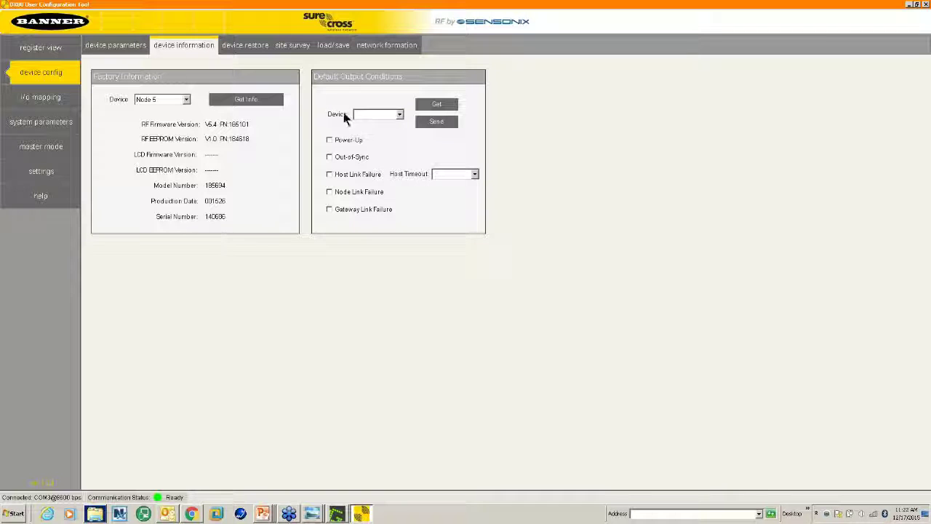
- View the device restore options, and run a site survey on Node 5 to check its signal strength
{"action": "left_click", "coordinate": [251, 45]}
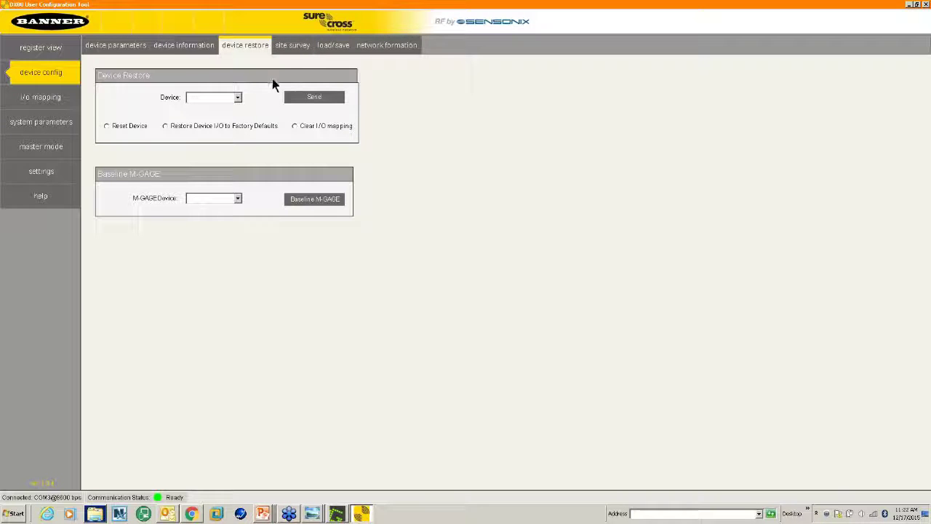
{"action": "left_click", "coordinate": [294, 48]}
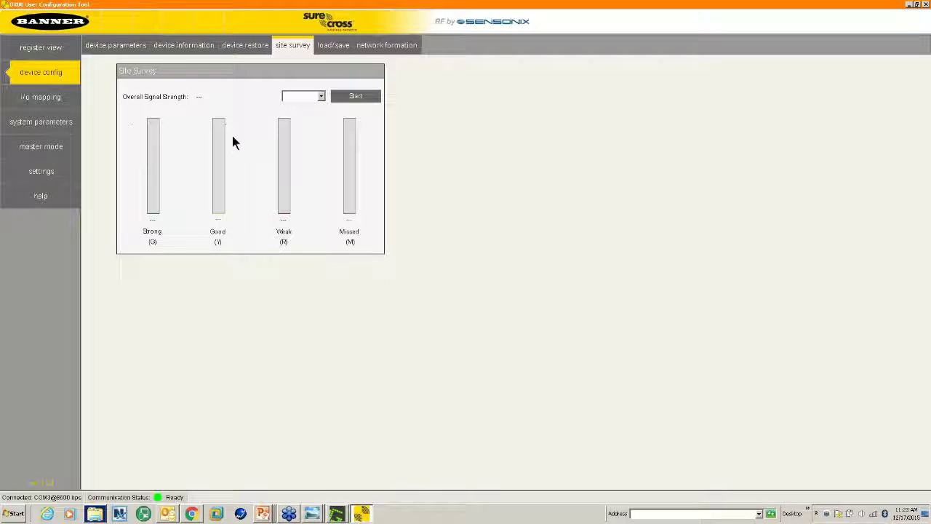
{"action": "left_click", "coordinate": [320, 96]}
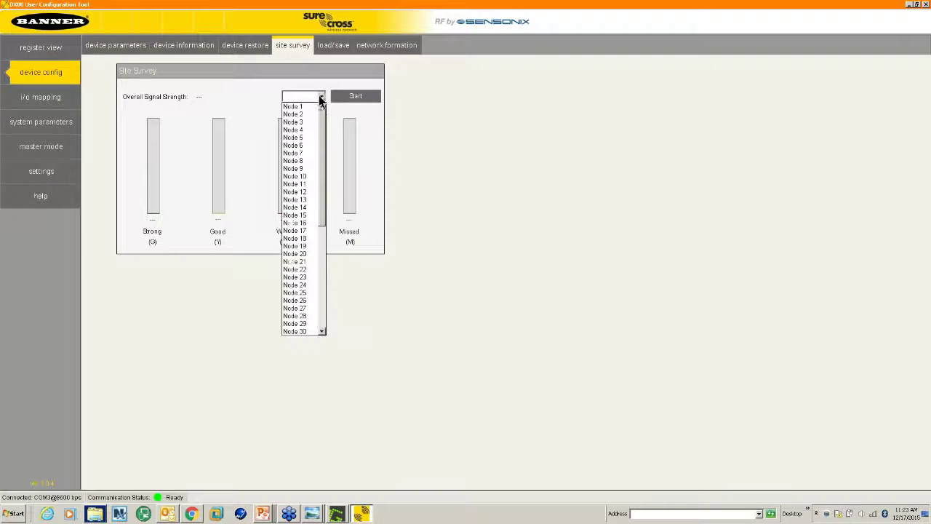
{"action": "left_click", "coordinate": [299, 133]}
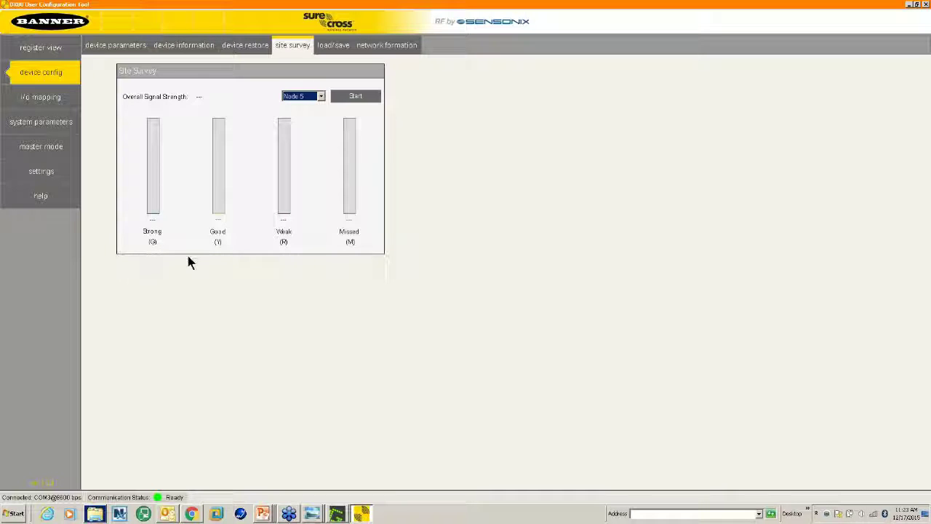
{"action": "left_click", "coordinate": [362, 95]}
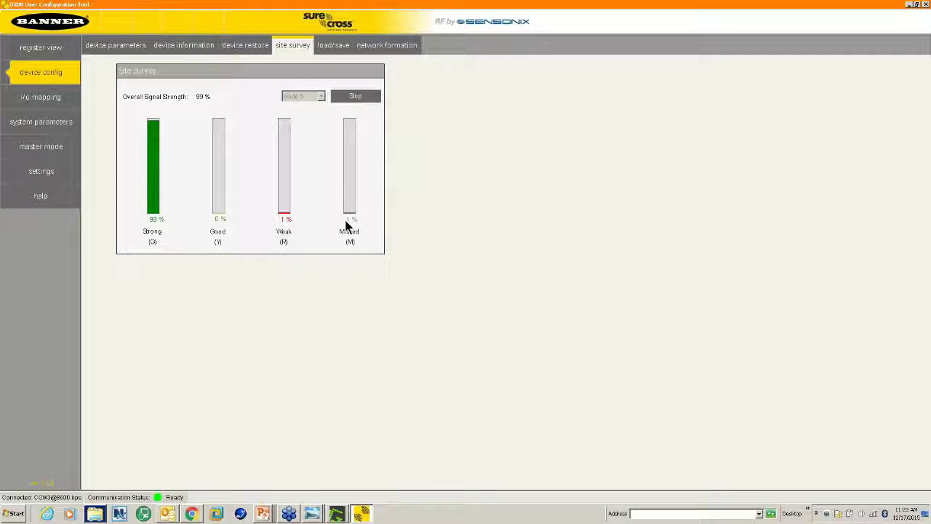
{"action": "mouse_move", "coordinate": [346, 225]}
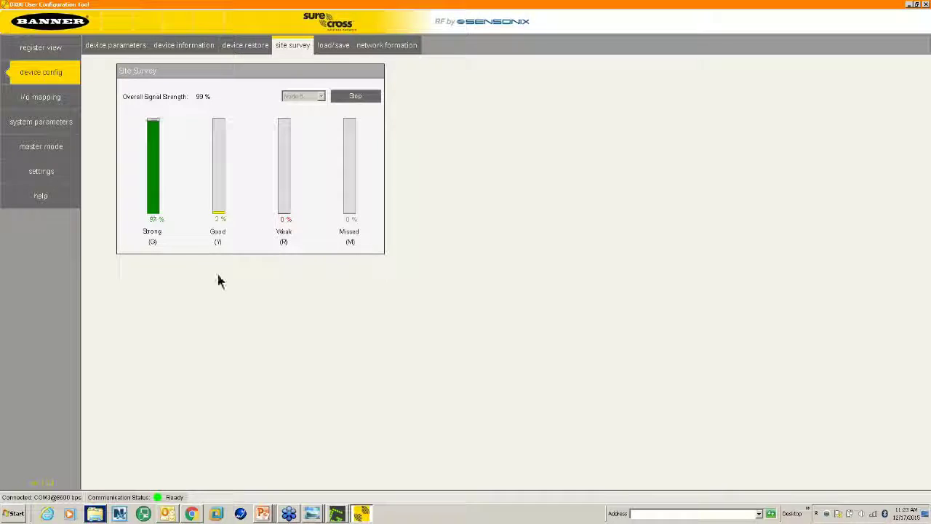
- Retrieve the list of devices in the network from the network formation page
{"action": "left_click", "coordinate": [384, 50]}
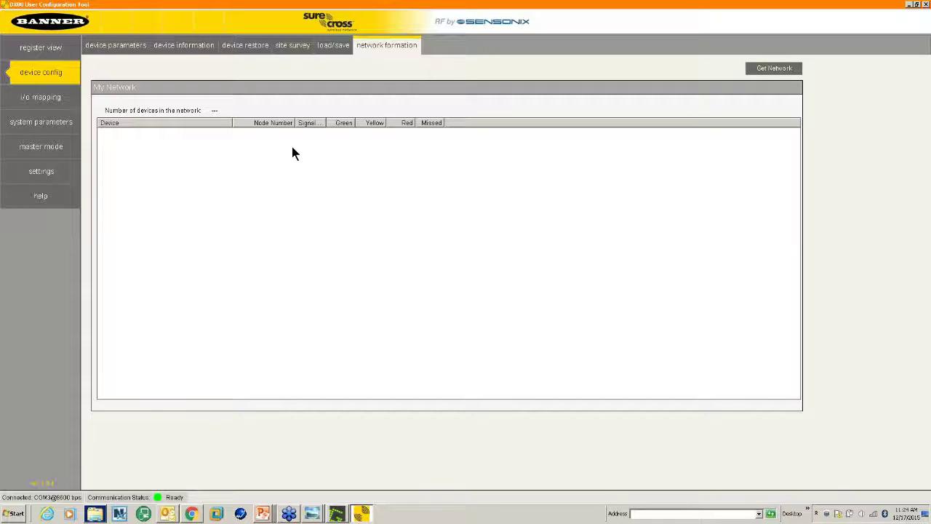
{"action": "left_click", "coordinate": [776, 68]}
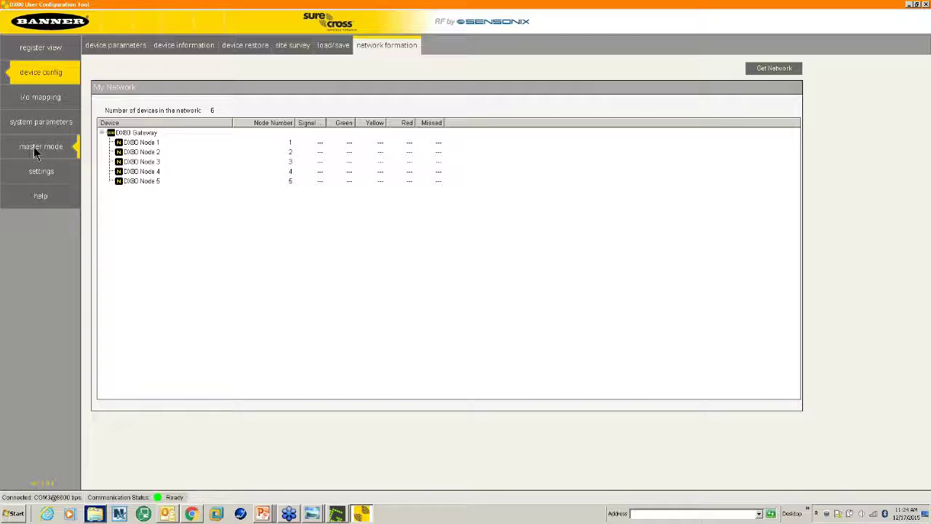
- Select 8 as the number of devices in the system parameters, and open the master mode register mapping page
{"action": "left_click", "coordinate": [57, 122]}
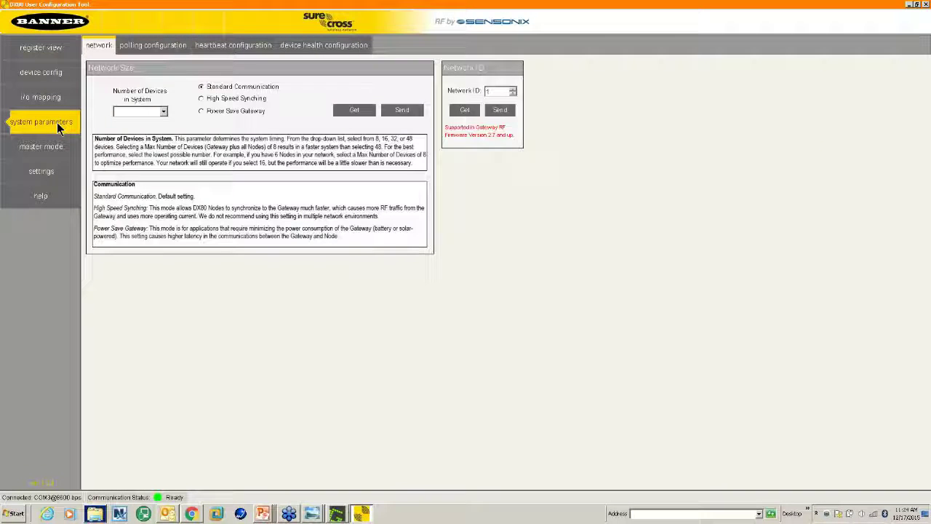
{"action": "left_click", "coordinate": [164, 113]}
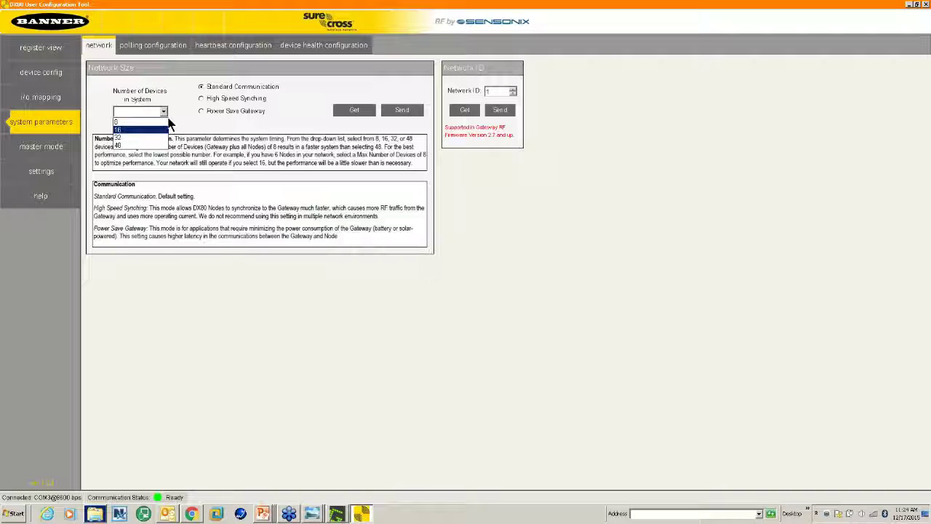
{"action": "left_click", "coordinate": [126, 123]}
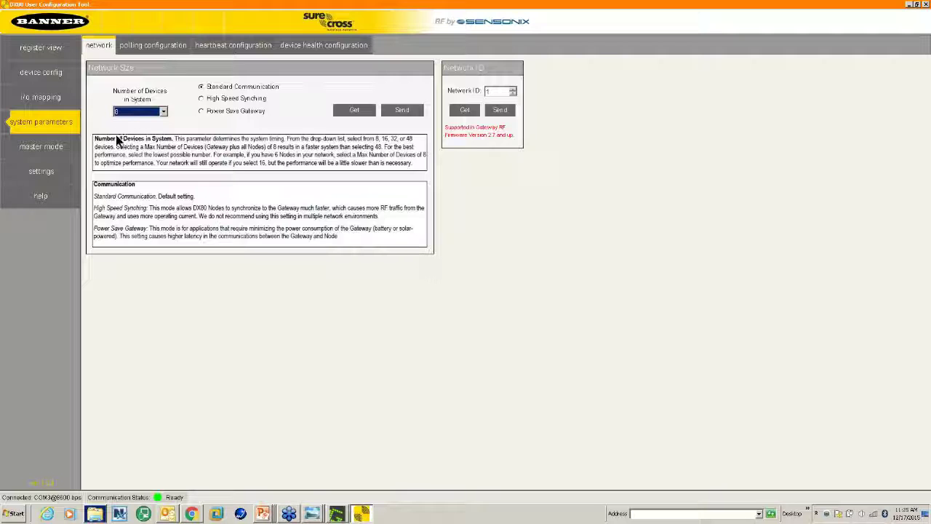
{"action": "left_click", "coordinate": [164, 112]}
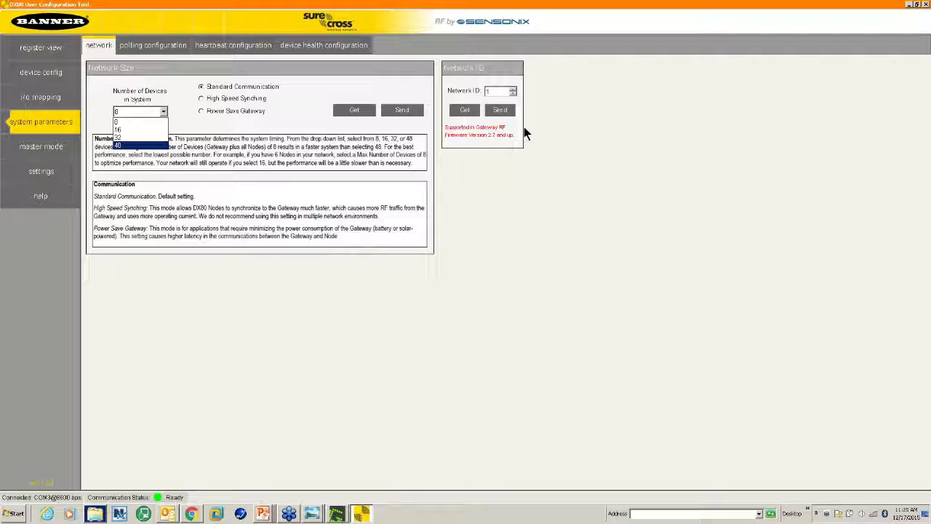
{"action": "left_click", "coordinate": [46, 142]}
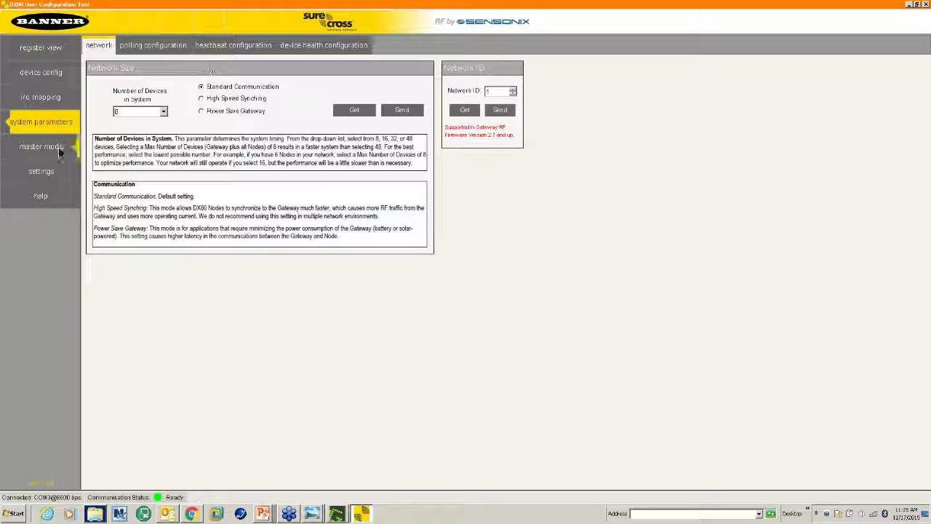
{"action": "left_click", "coordinate": [30, 146]}
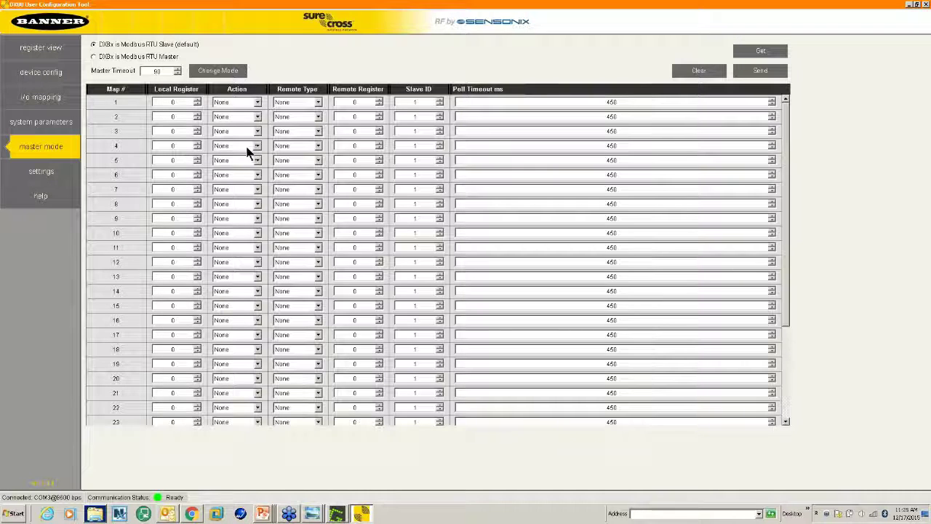
- Load the existing I/O mappings for source devices Node 1, Node 2 and Node 3 in turn
{"action": "left_click", "coordinate": [39, 103]}
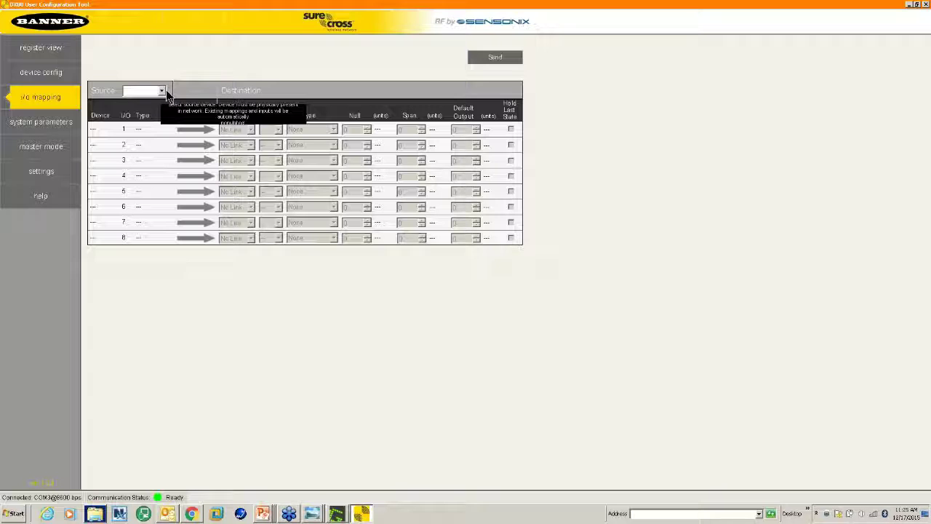
{"action": "left_click", "coordinate": [162, 91]}
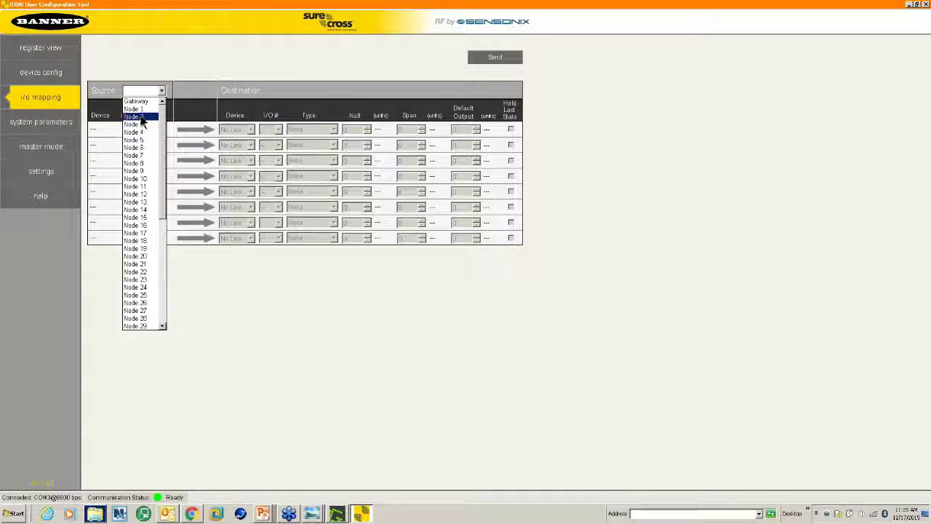
{"action": "left_click", "coordinate": [141, 109]}
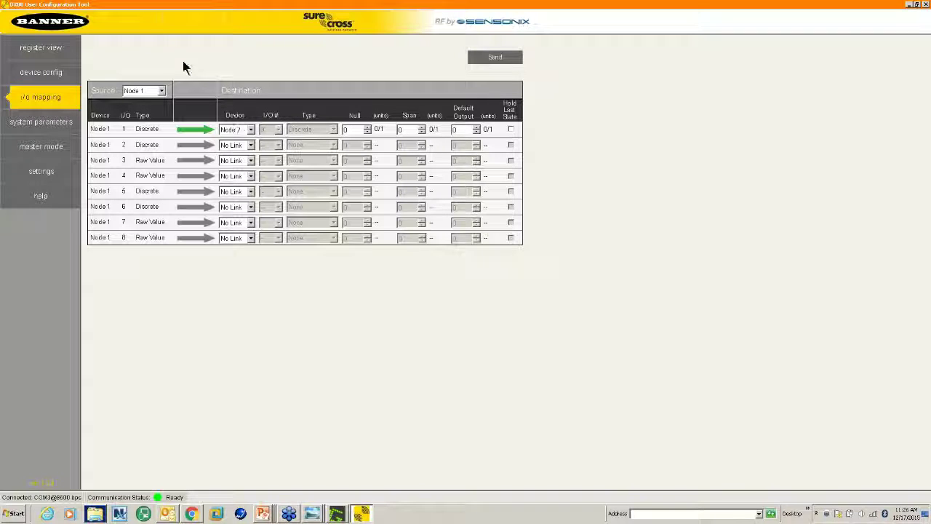
{"action": "left_click", "coordinate": [161, 90]}
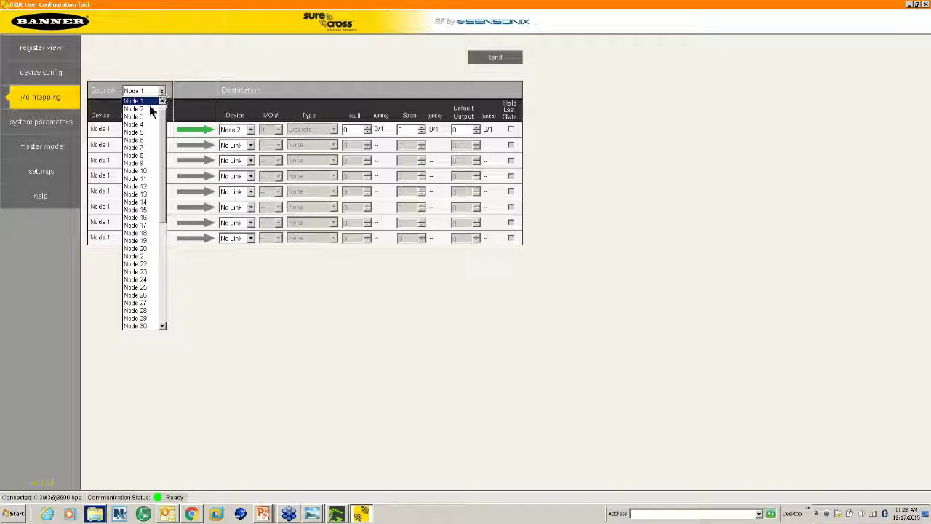
{"action": "left_click", "coordinate": [138, 108]}
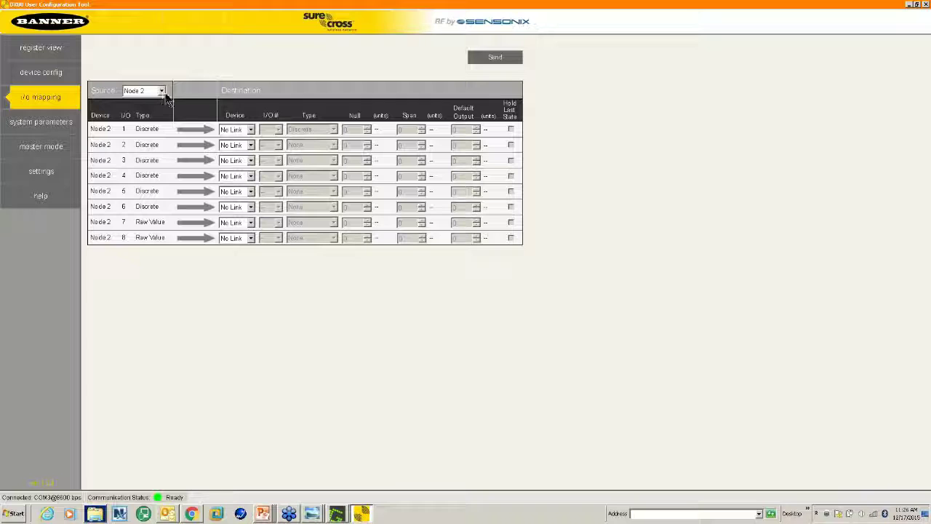
{"action": "left_click", "coordinate": [163, 91]}
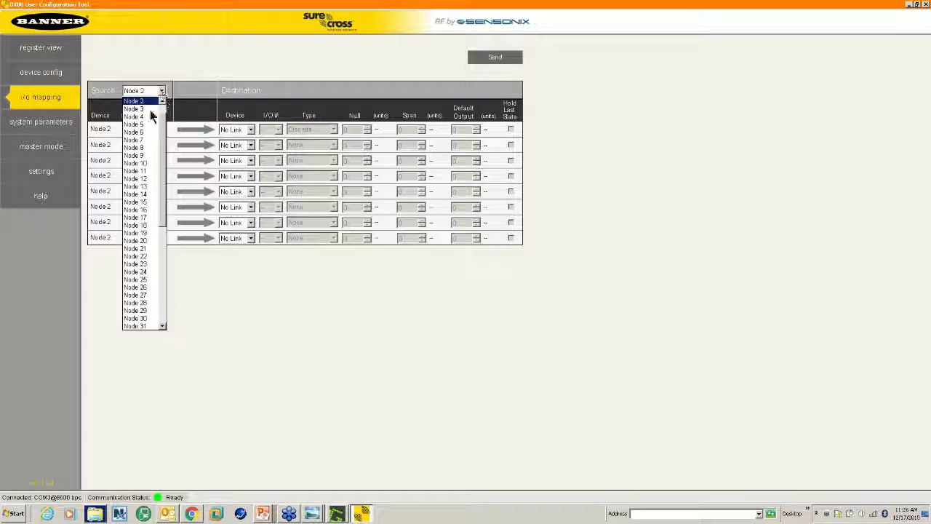
{"action": "left_click", "coordinate": [150, 109]}
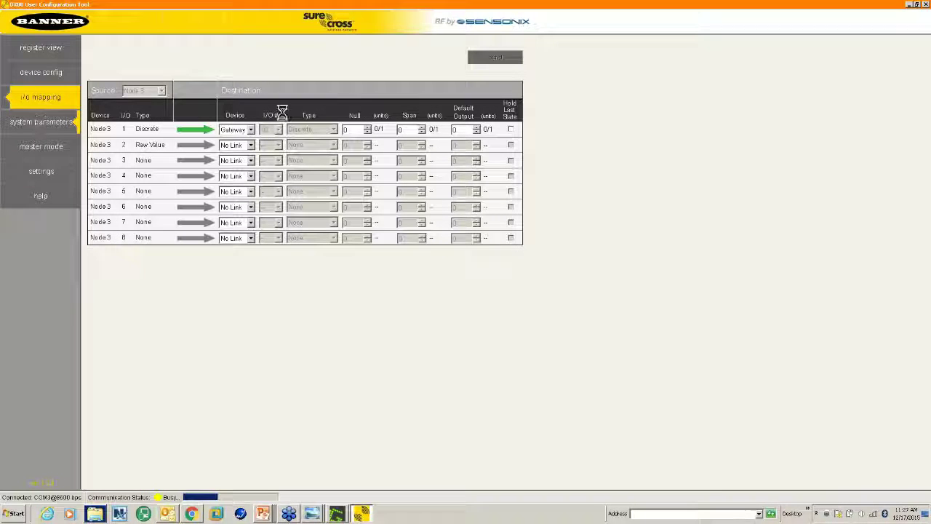
- Switch to the PowerPoint slide show to view the hardware photo, and return to the DX80 User Configuration Tool
{"action": "mouse_move", "coordinate": [263, 513]}
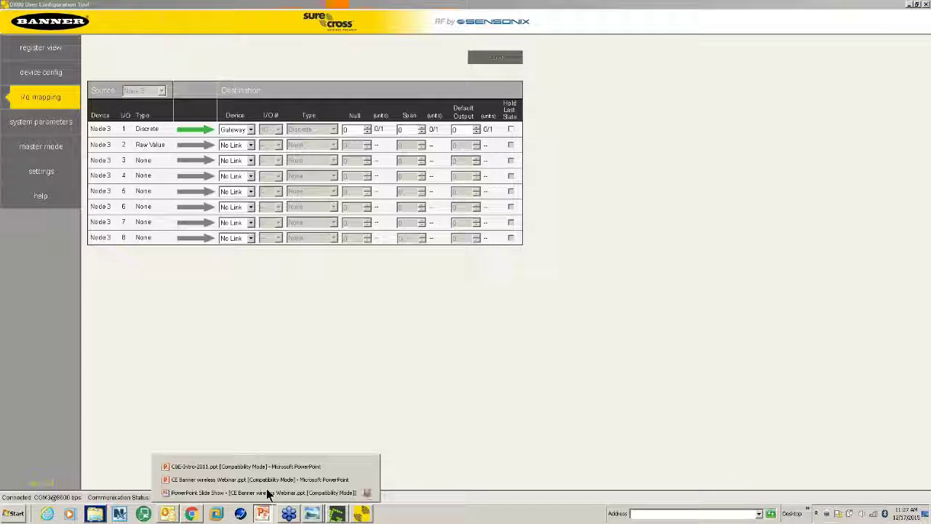
{"action": "left_click", "coordinate": [267, 493]}
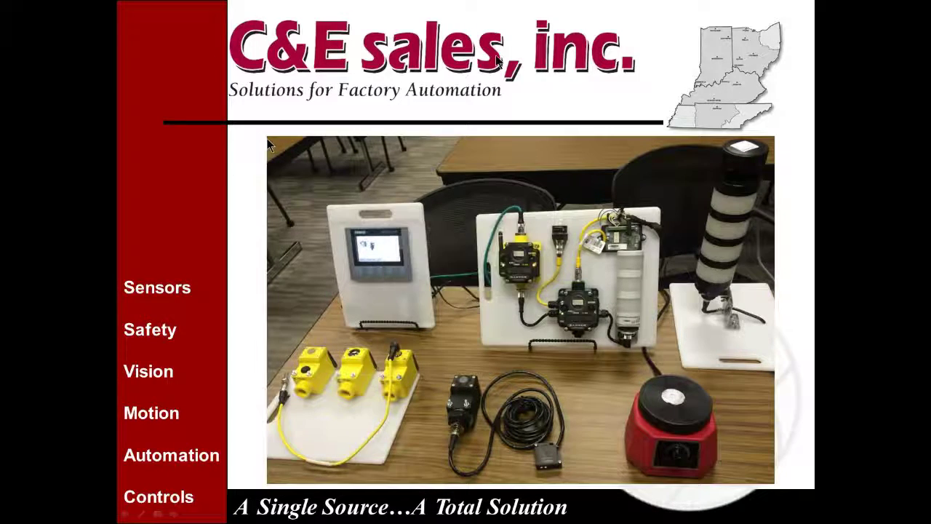
{"action": "key", "text": "alt+Tab"}
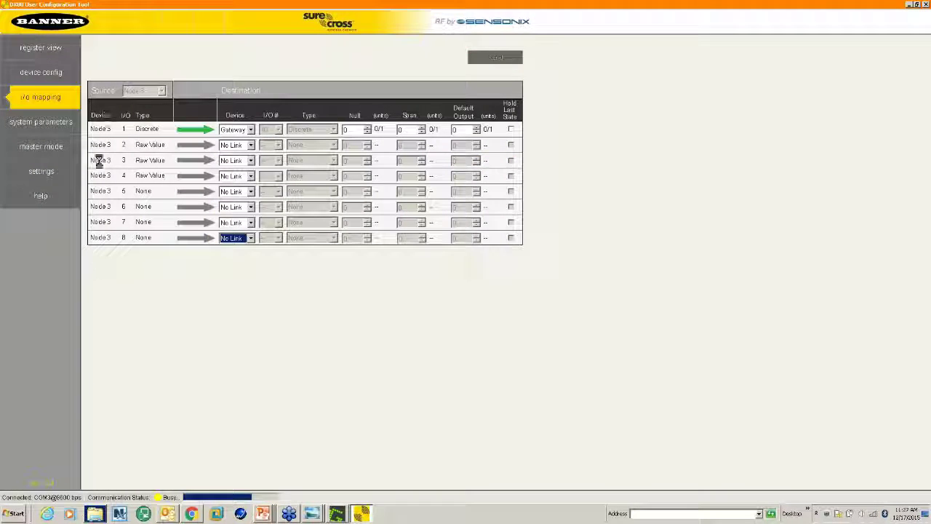
- View the computer and device communication settings, and close the DX80 User Configuration Tool
{"action": "left_click", "coordinate": [57, 172]}
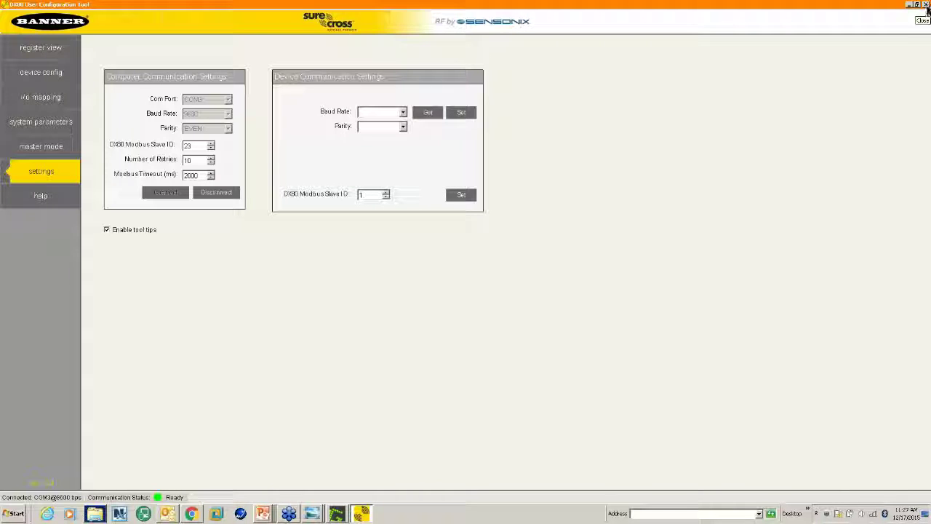
{"action": "left_click", "coordinate": [927, 6]}
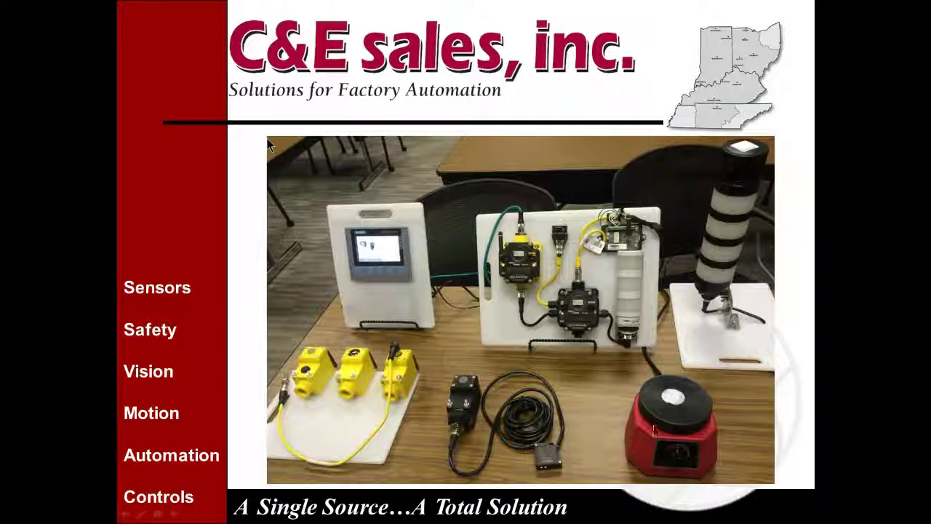
- Advance the PowerPoint slide show to the questions slide, and cycle through the open windows to switch applications
{"action": "left_click", "coordinate": [714, 399]}
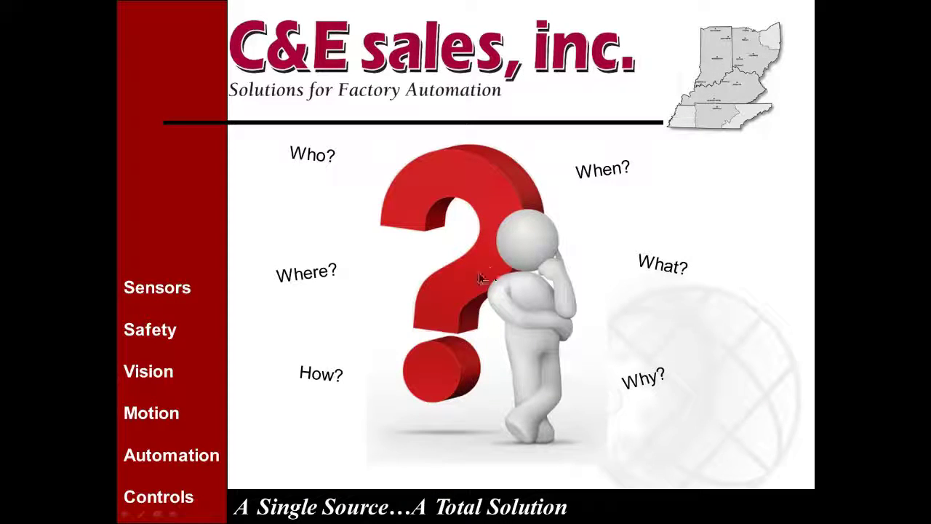
{"action": "key", "text": "alt+Tab"}
{"action": "key", "text": "alt+Tab"}
{"action": "key", "text": "alt+Tab"}
{"action": "key", "text": "alt+Tab"}
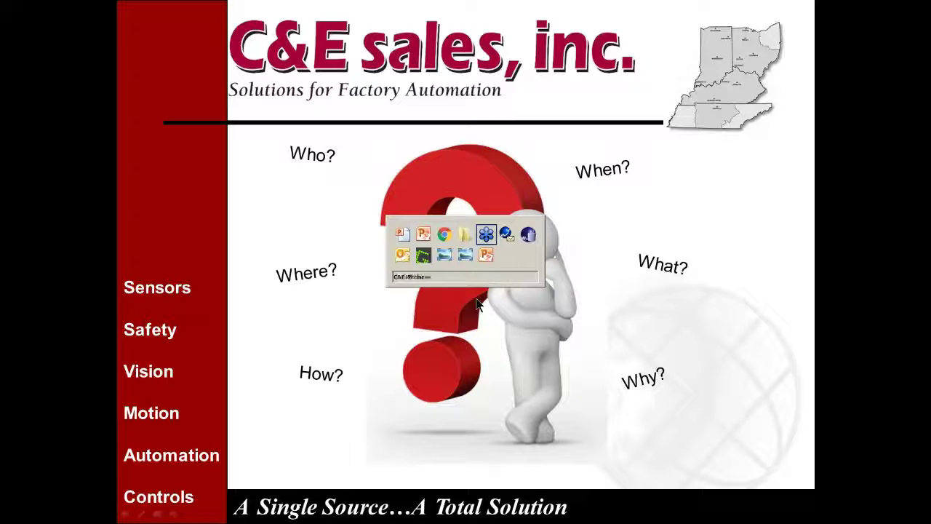